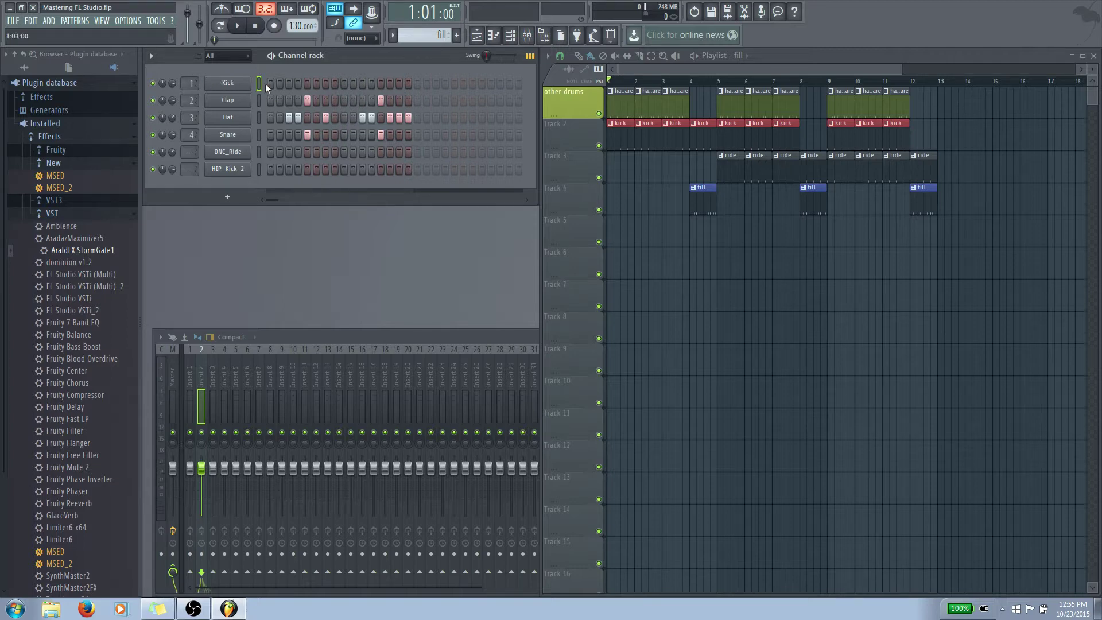
Review the sampler settings of the Kick, Clap, Snare, DNC_Ride and HIP_Kick_2 channels
left_click(229, 86)
left_click(232, 101)
left_click(235, 134)
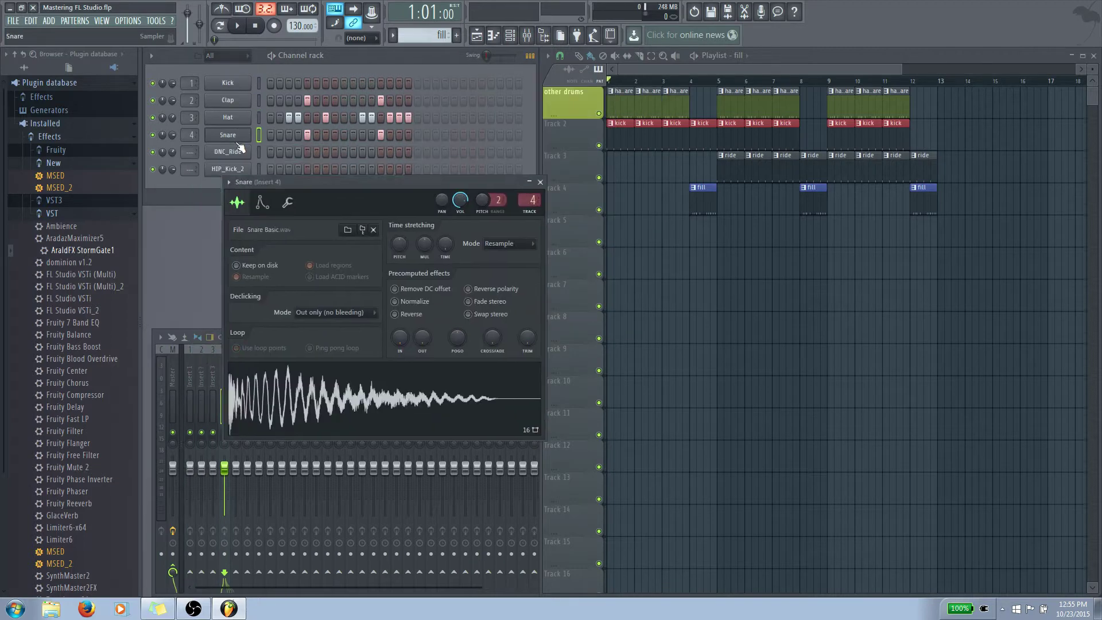
left_click(246, 152)
left_click(228, 169)
left_click(494, 141)
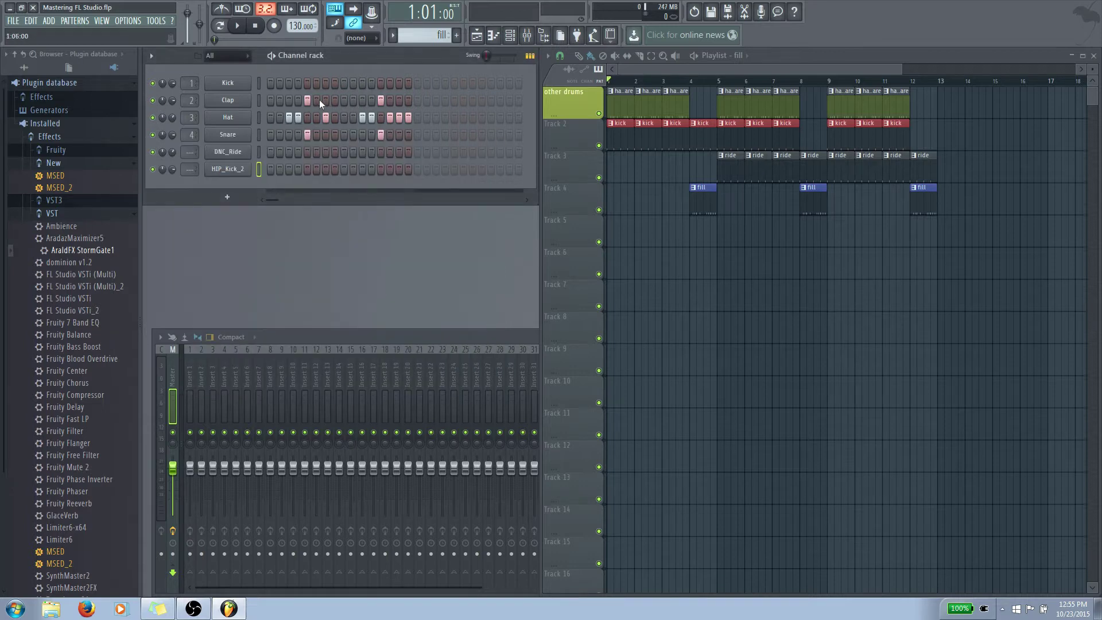
left_click(306, 131)
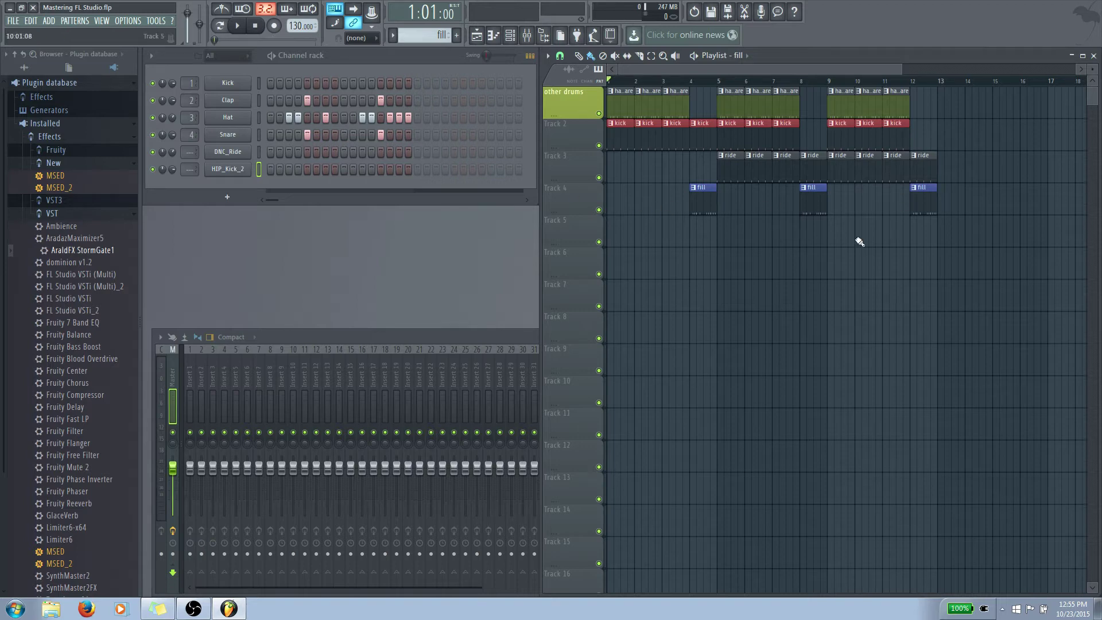
Make the fill clip in bar 12 unique and program its Kick hits on steps 1, 3, 5, 7 and 9 to 16
right_click(916, 191)
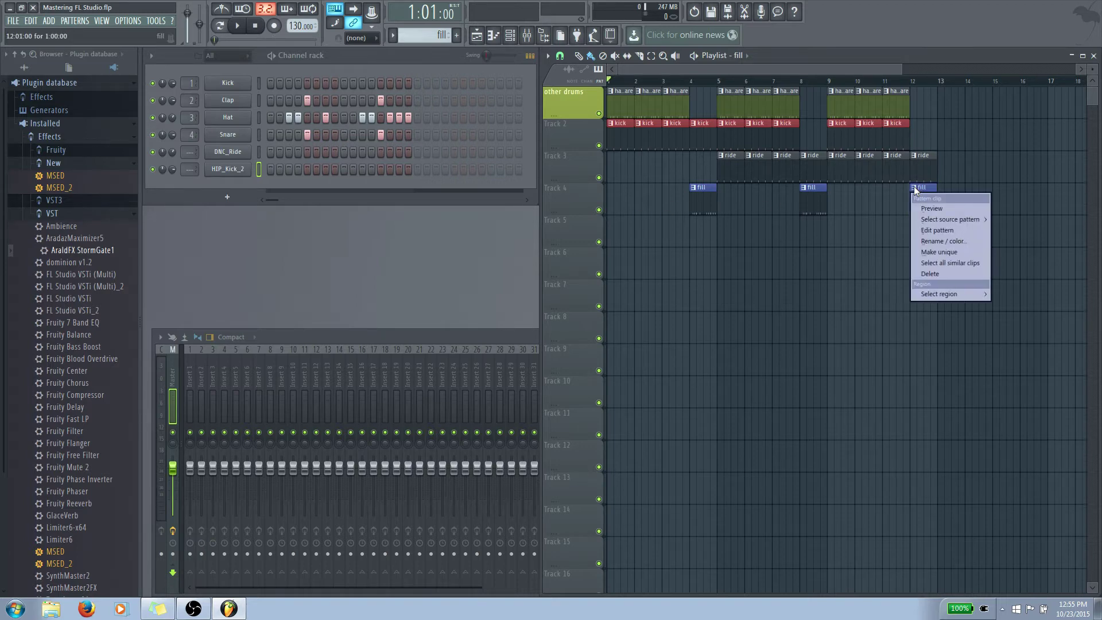
left_click(928, 256)
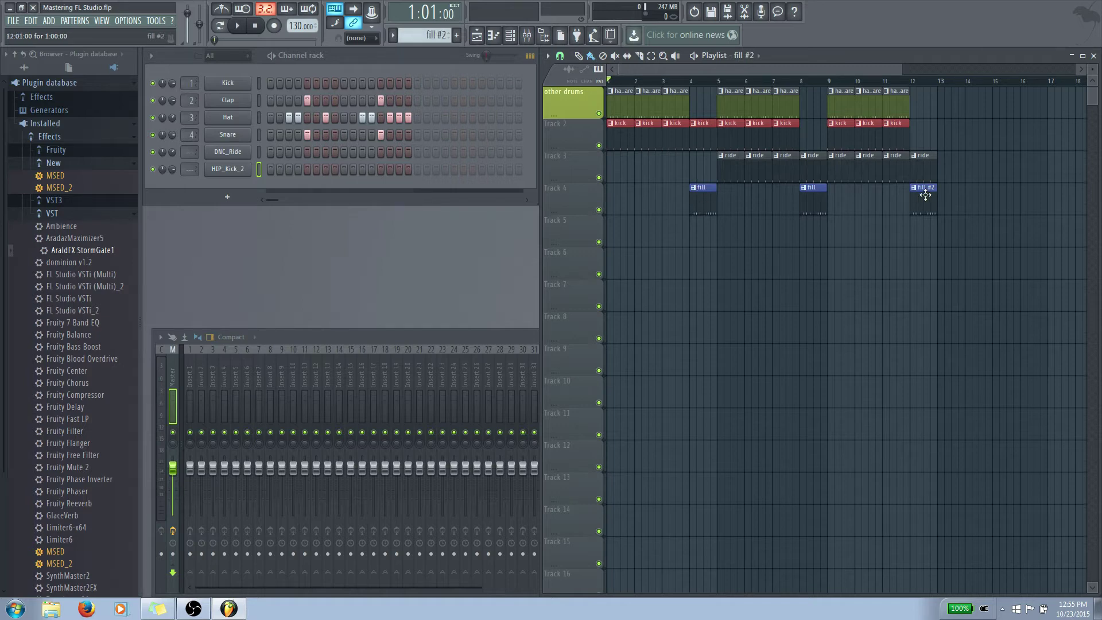
left_click(271, 169)
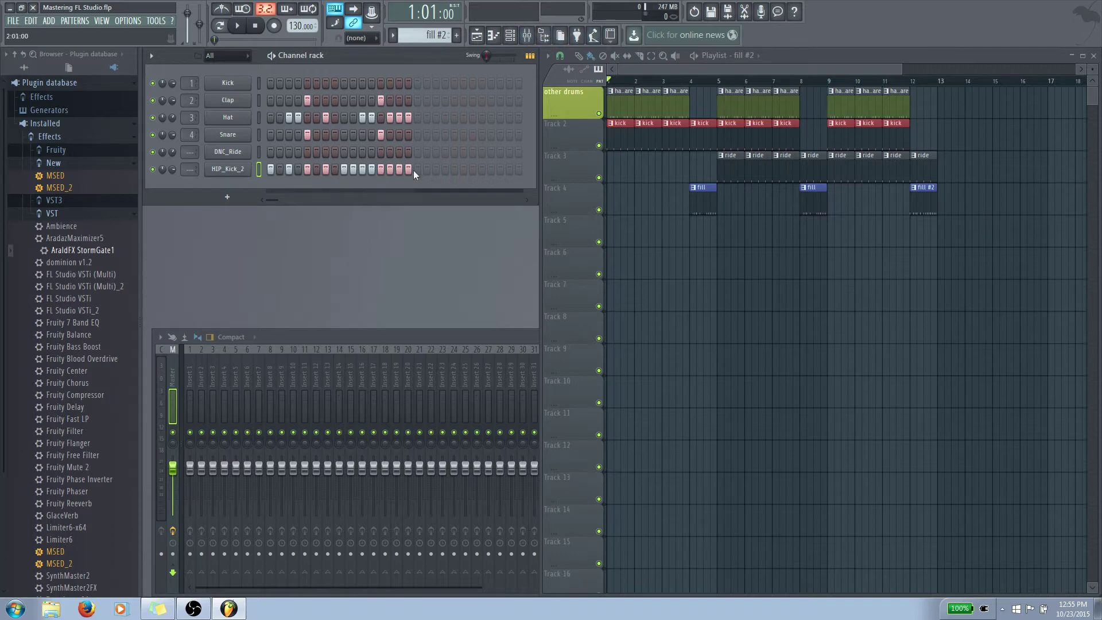
left_click_drag(409, 170, 270, 168)
left_click(271, 83)
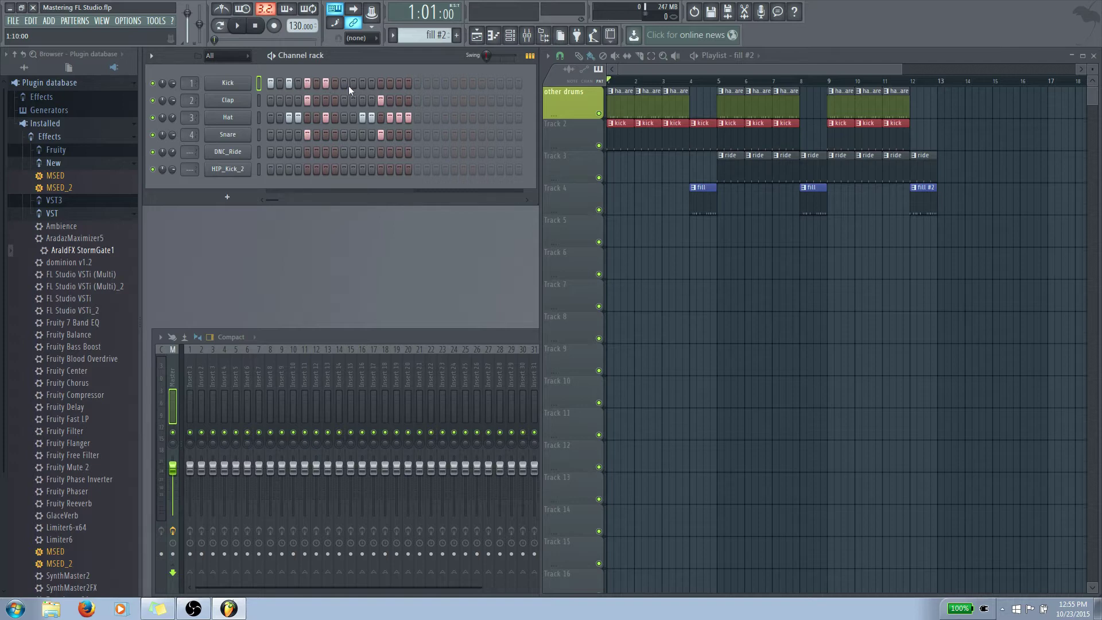
left_click_drag(343, 83, 408, 83)
Compare the fill and fill #2 clips in the playlist up close
left_click_drag(902, 65, 699, 78)
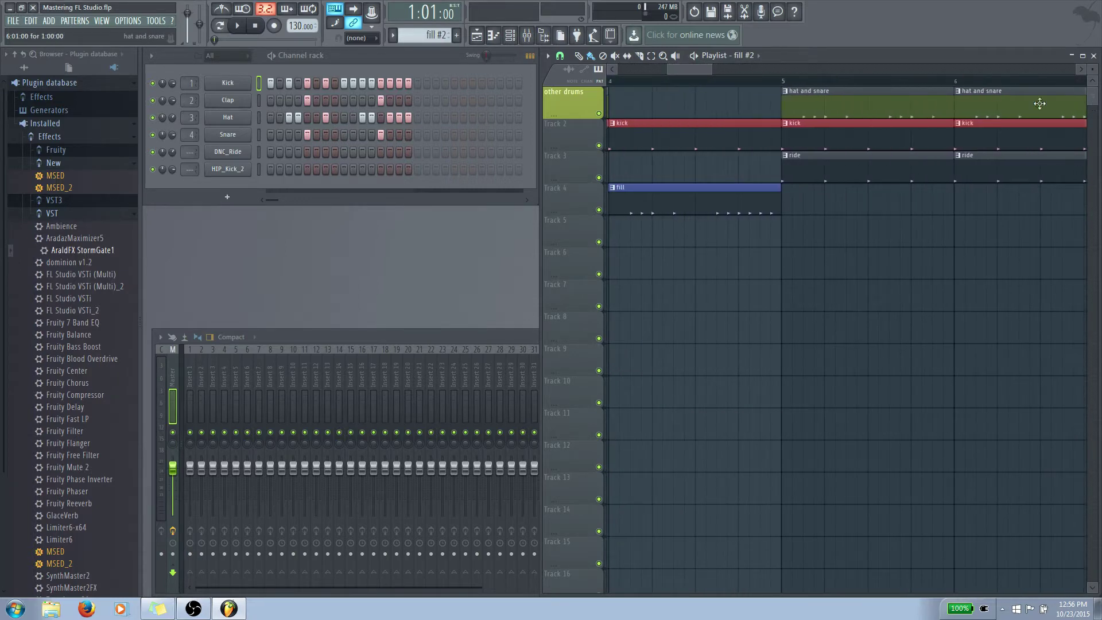
left_click_drag(699, 72, 782, 68)
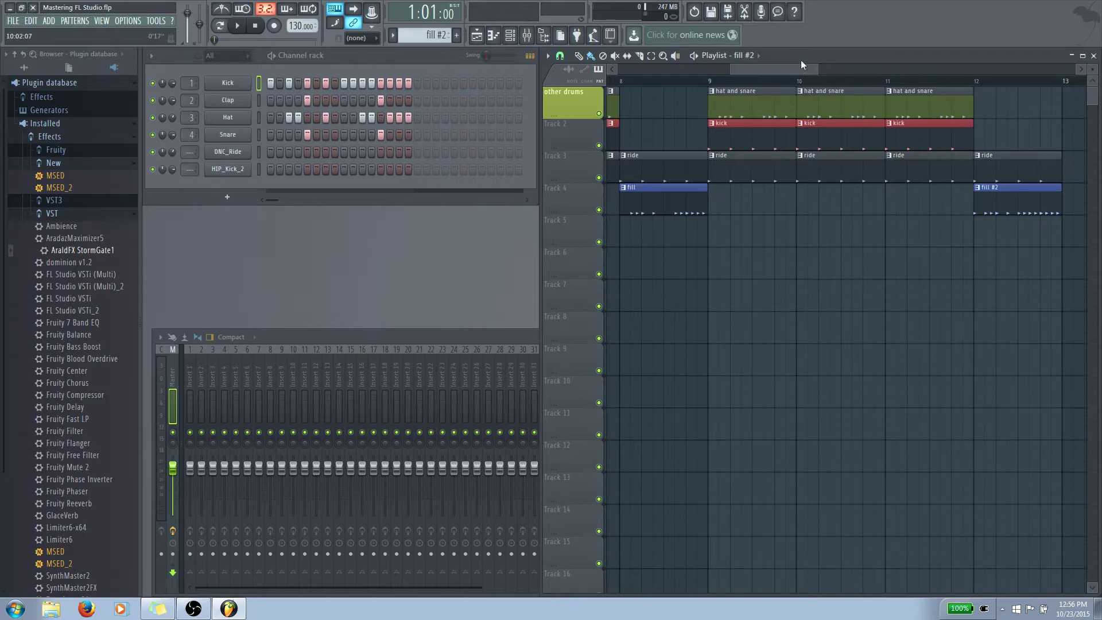
left_click_drag(800, 67, 895, 68)
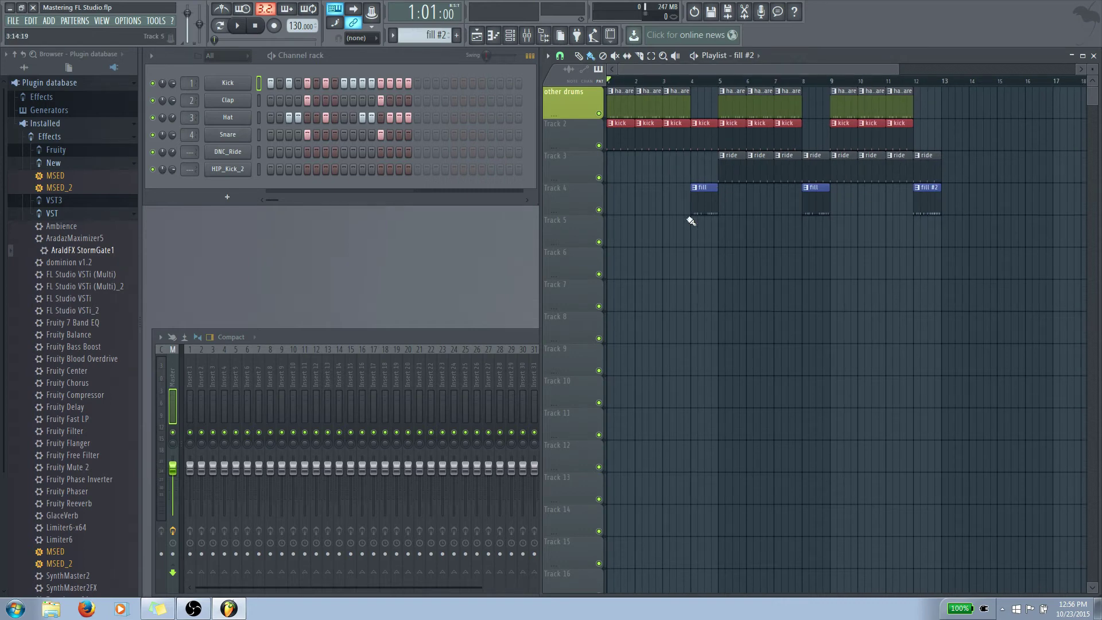
left_click(818, 198)
left_click(927, 201)
Delete and re-place the ride clip in bar 7 and make it a unique pattern
left_click(793, 164)
right_click(792, 168)
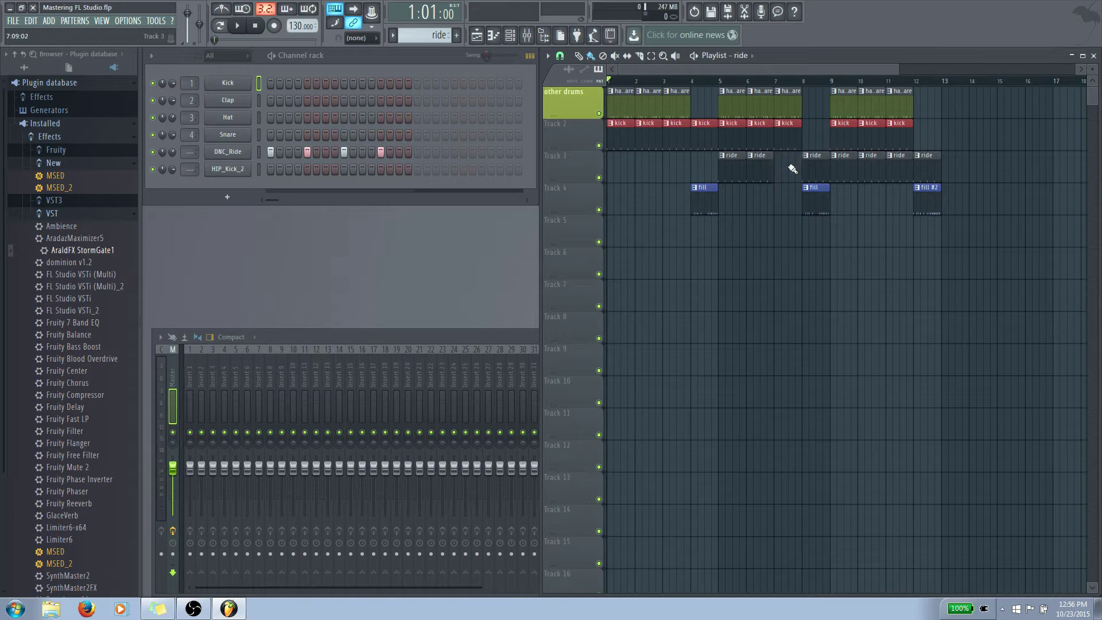
left_click(790, 167)
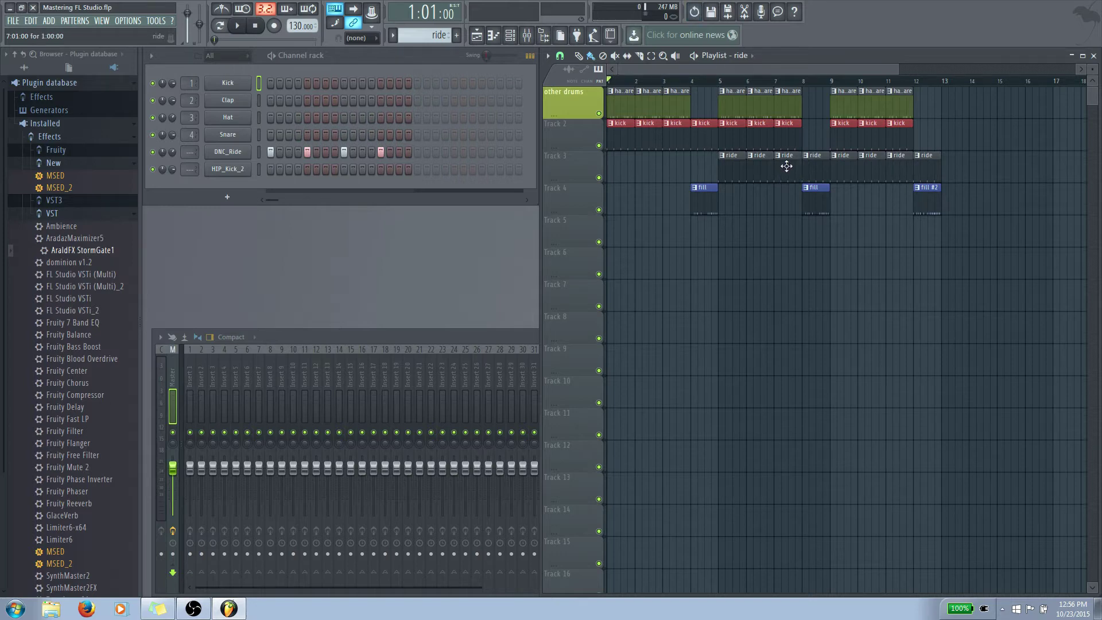
right_click(779, 160)
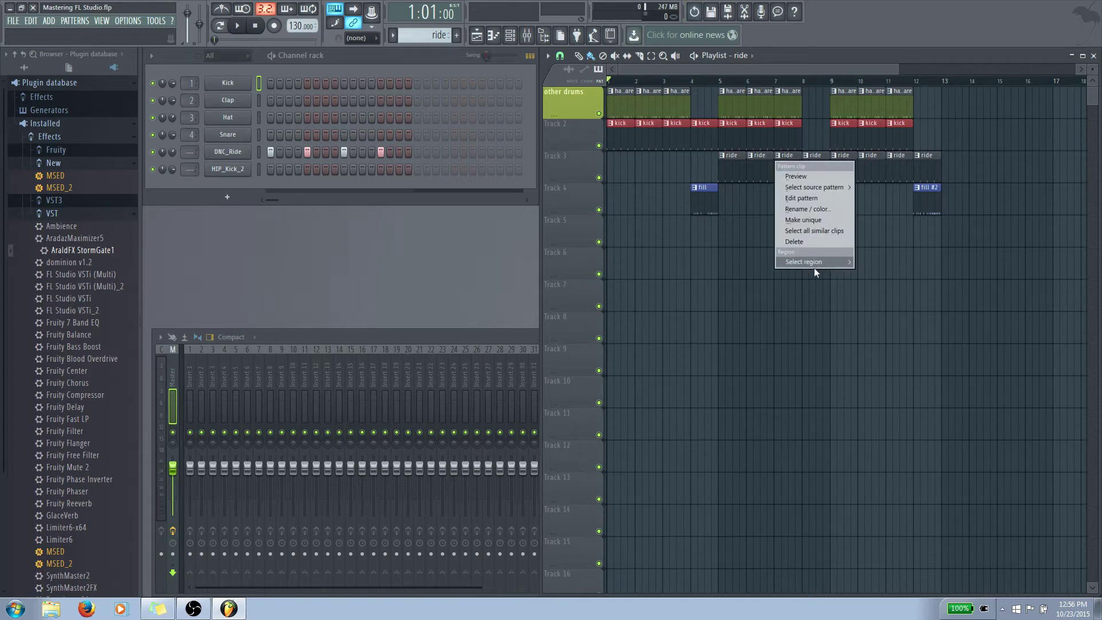
left_click(813, 221)
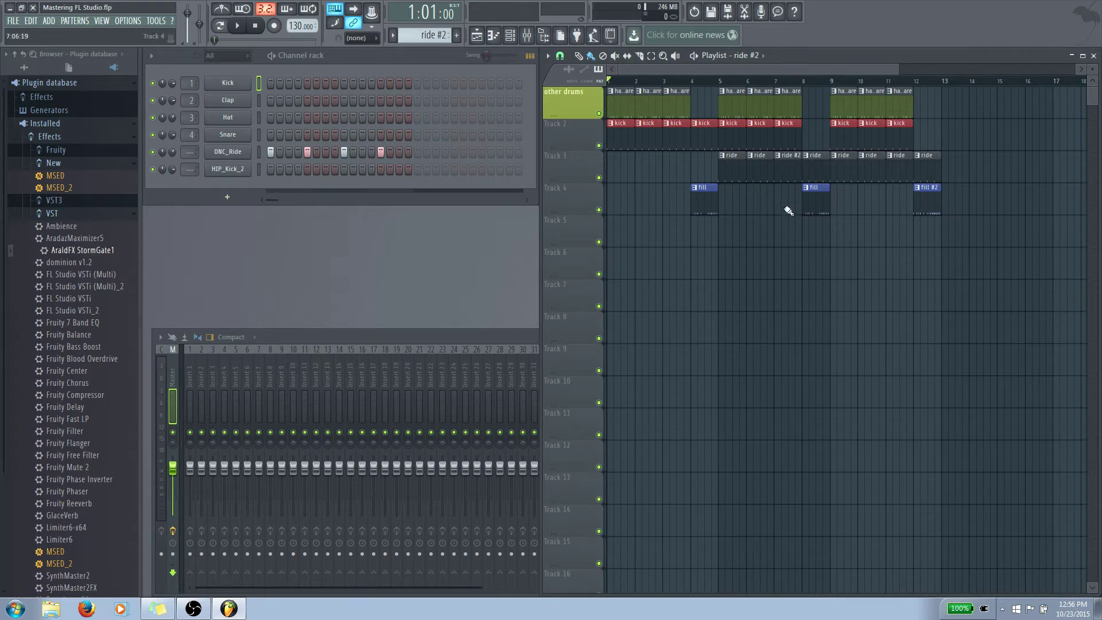
Replace the unique ride clip in bar 7 with the original ride pattern
right_click(789, 165)
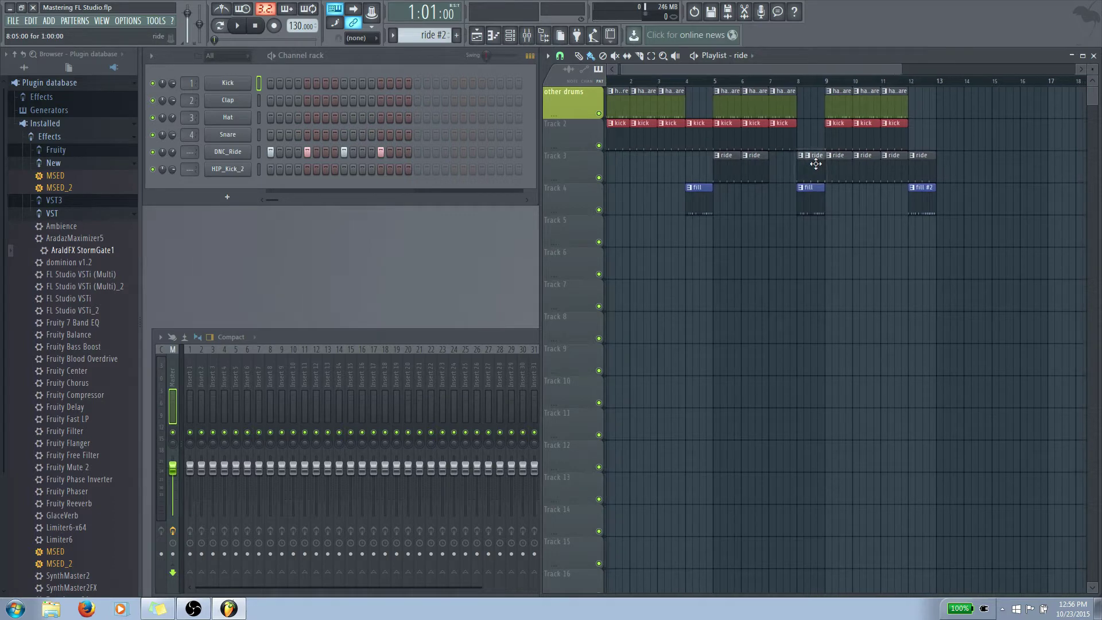
left_click_drag(816, 163, 777, 165)
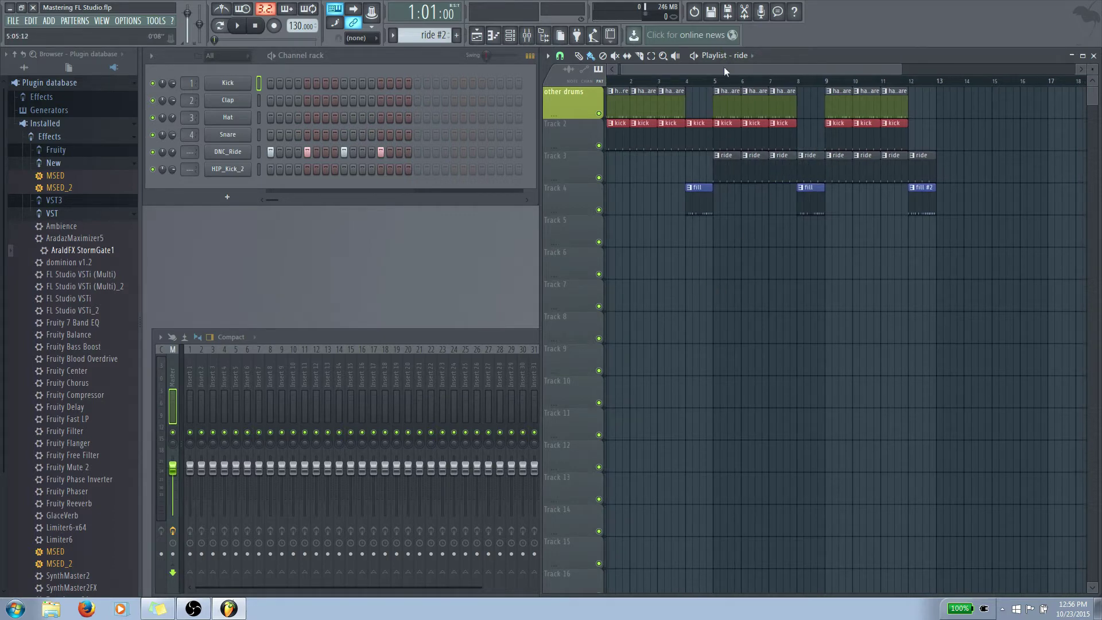
left_click_drag(724, 67, 504, 77)
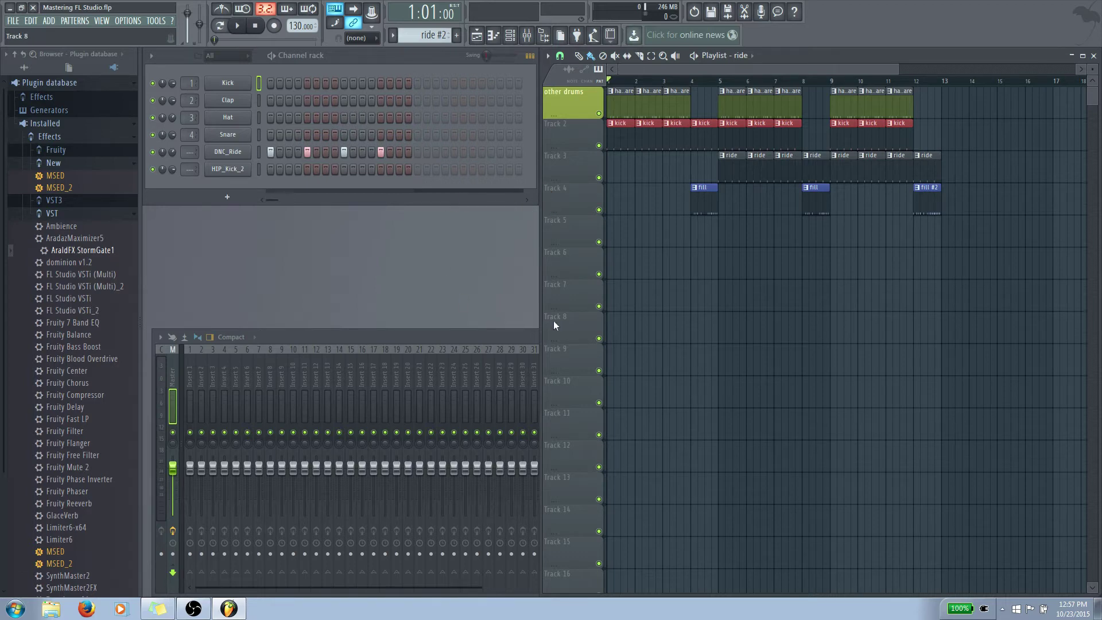
Bring up the mixer and examine Insert 1, the track assigned to the Kick channel
left_click(419, 339)
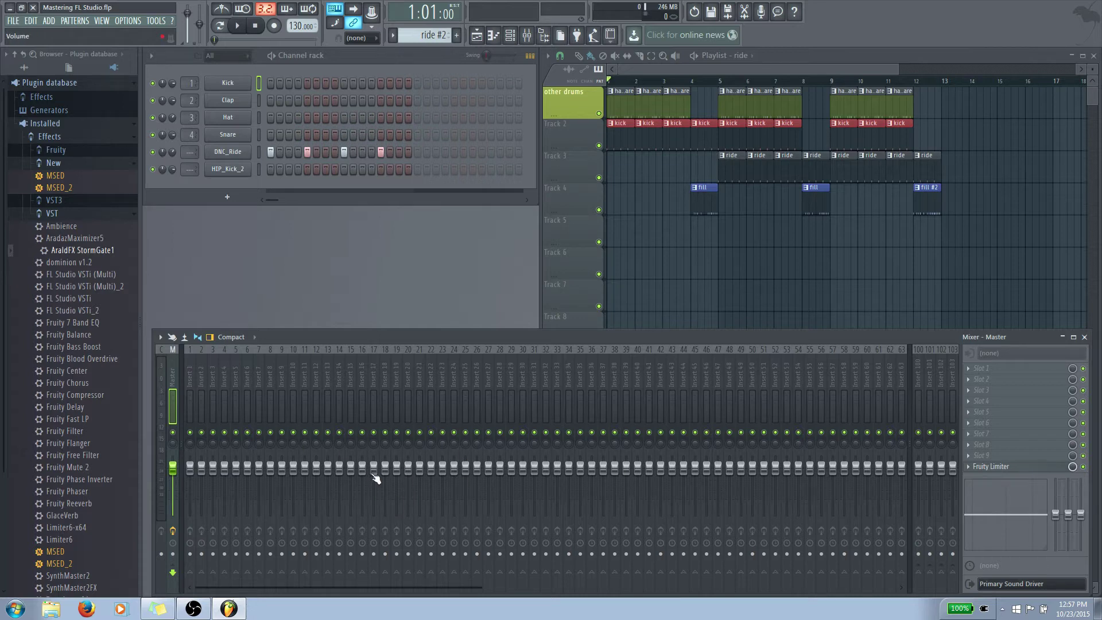
left_click(189, 373)
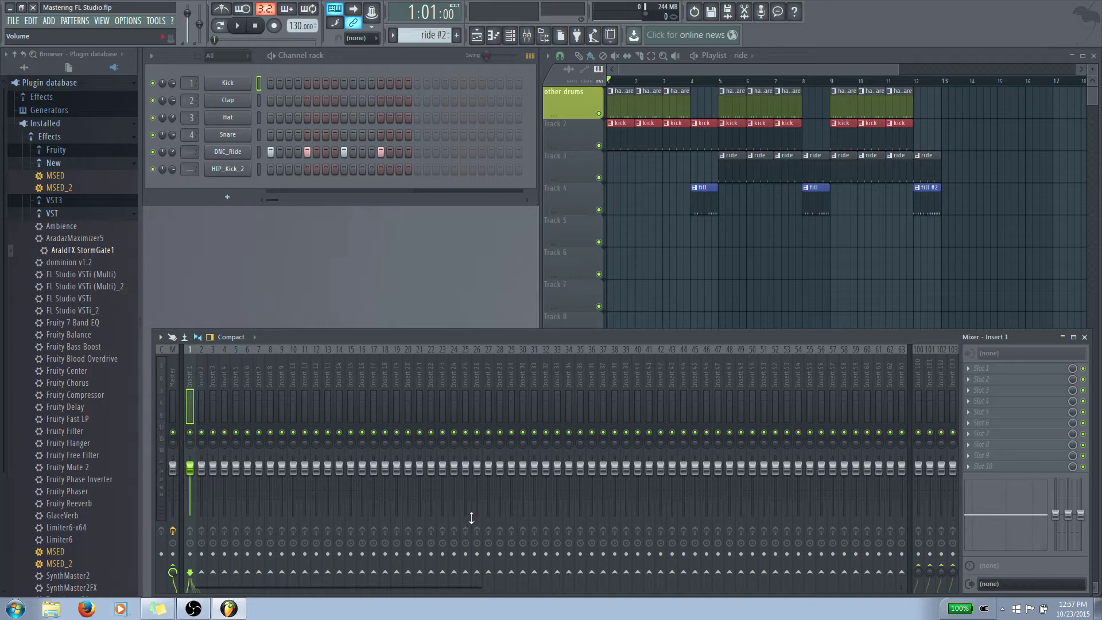
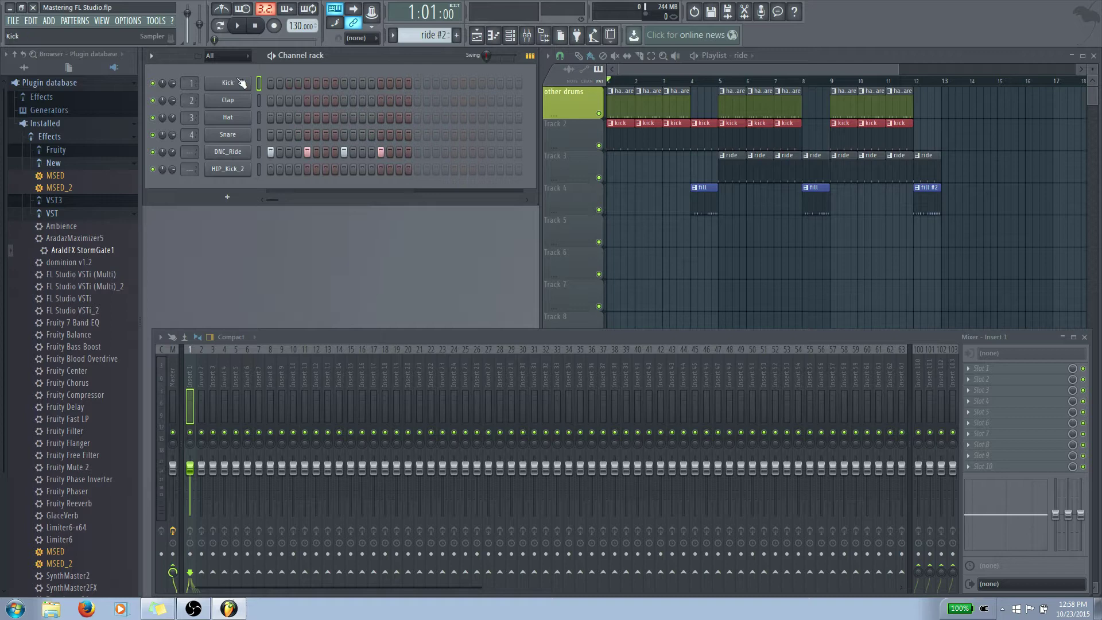
right_click(221, 85)
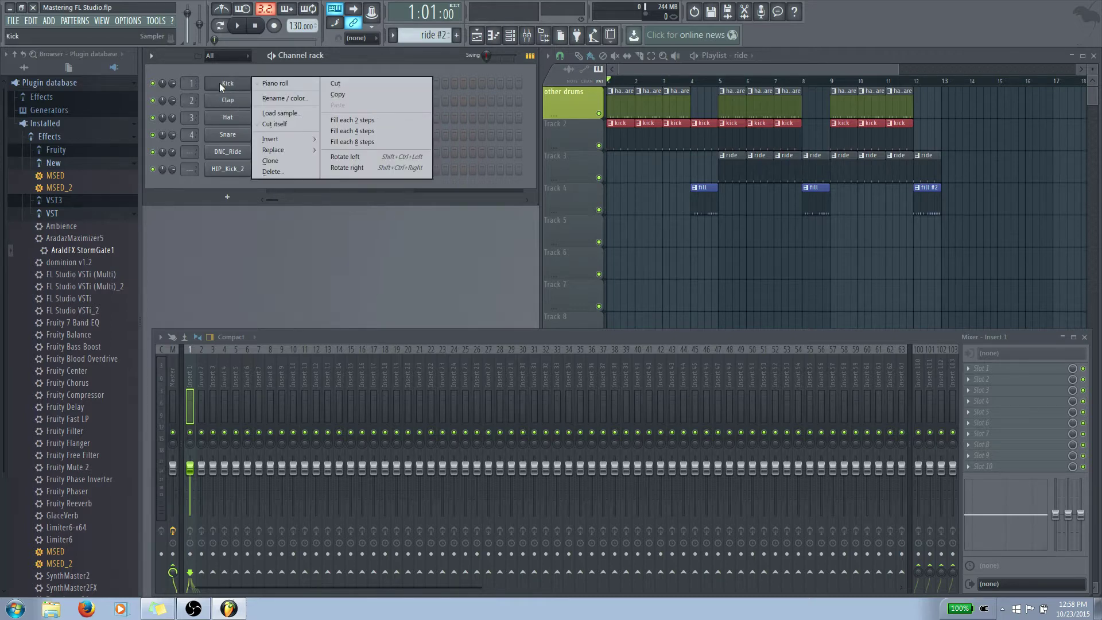
left_click(223, 85)
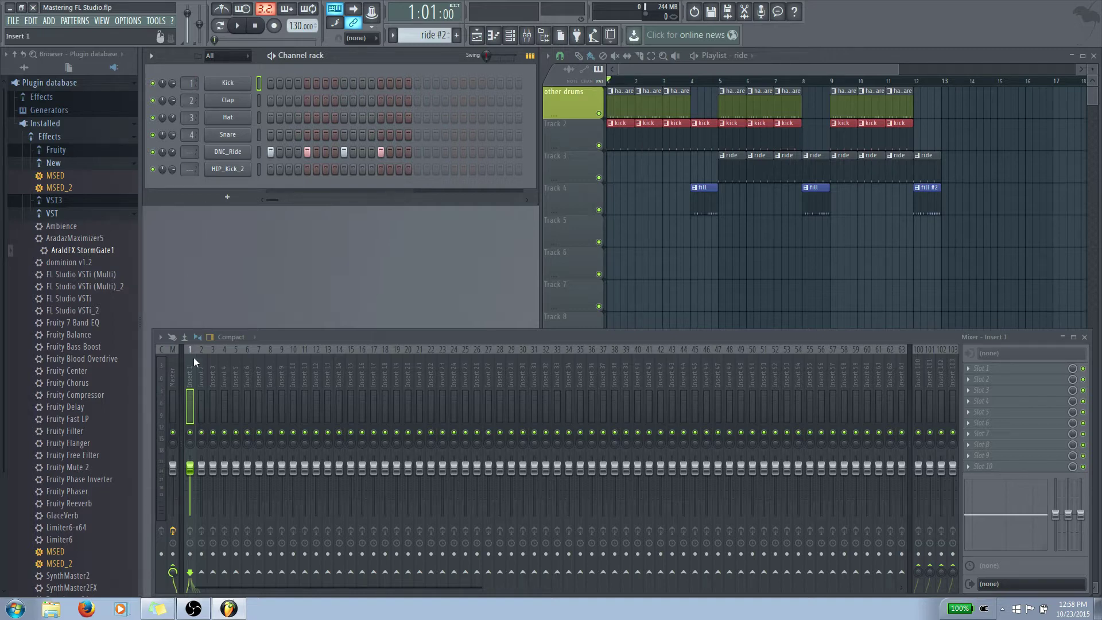
left_click_drag(191, 347, 273, 348)
mouse_move(195, 383)
left_mouse_down()
mouse_move(319, 378)
mouse_move(192, 377)
left_mouse_up()
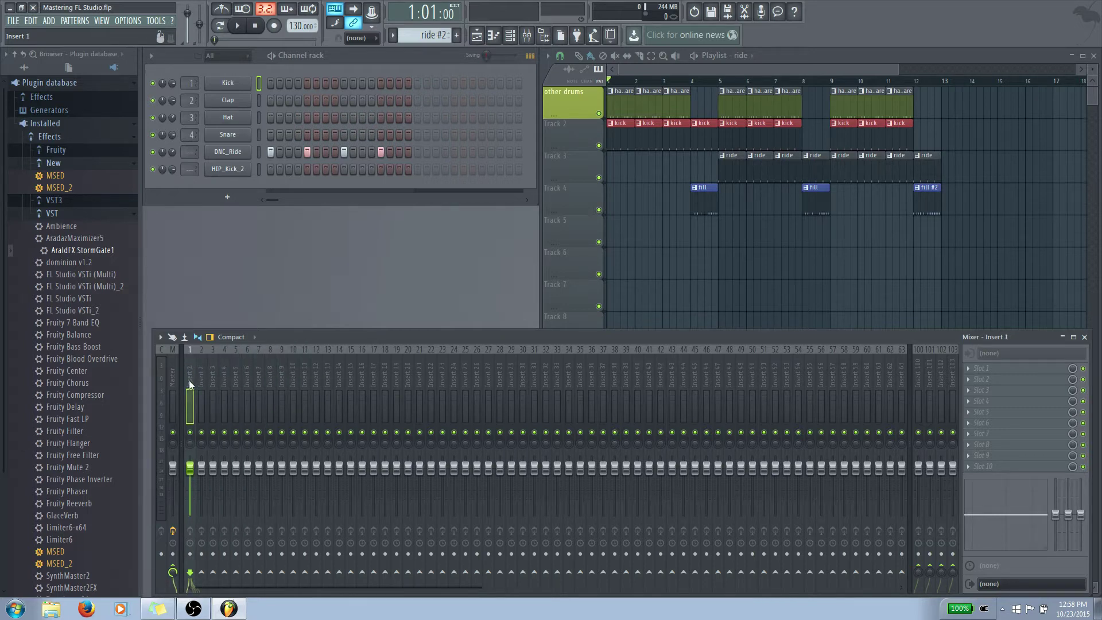
mouse_move(188, 347)
left_mouse_down()
mouse_move(239, 349)
mouse_move(189, 350)
left_mouse_up()
Select the hat and snare pattern and play the song while watching the Hat's level on mixer Insert 3
left_click(677, 99)
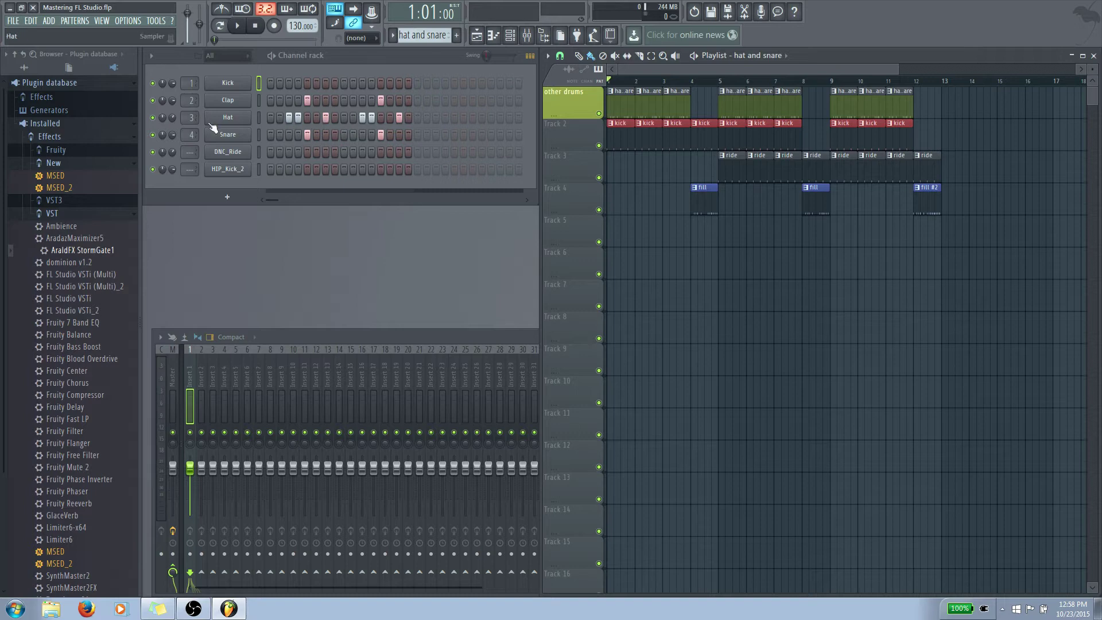
left_click(212, 349)
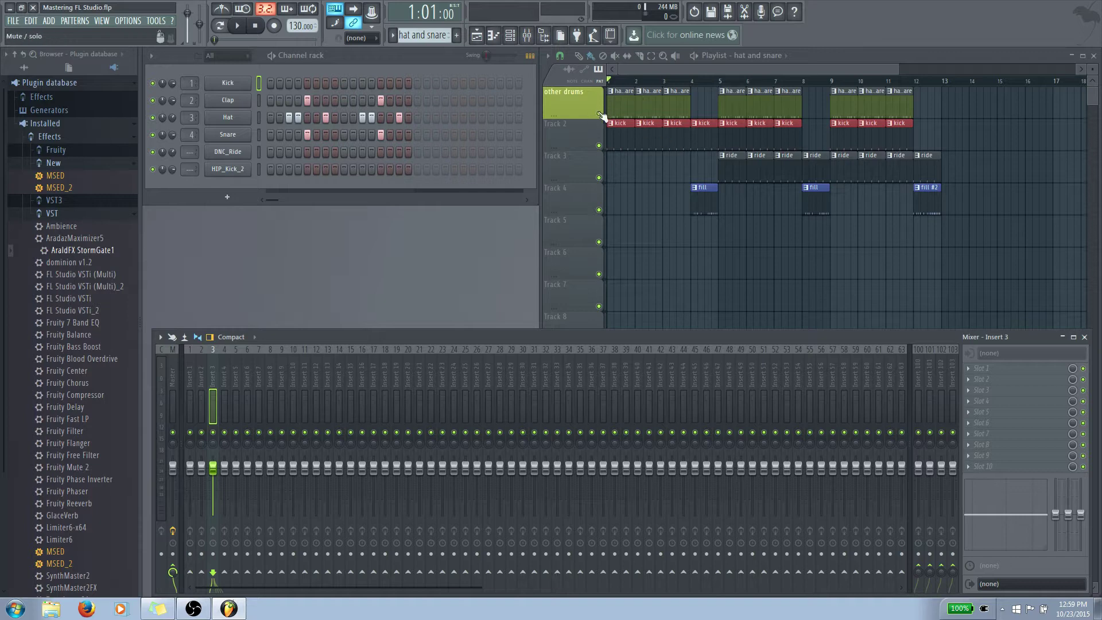
key("space")
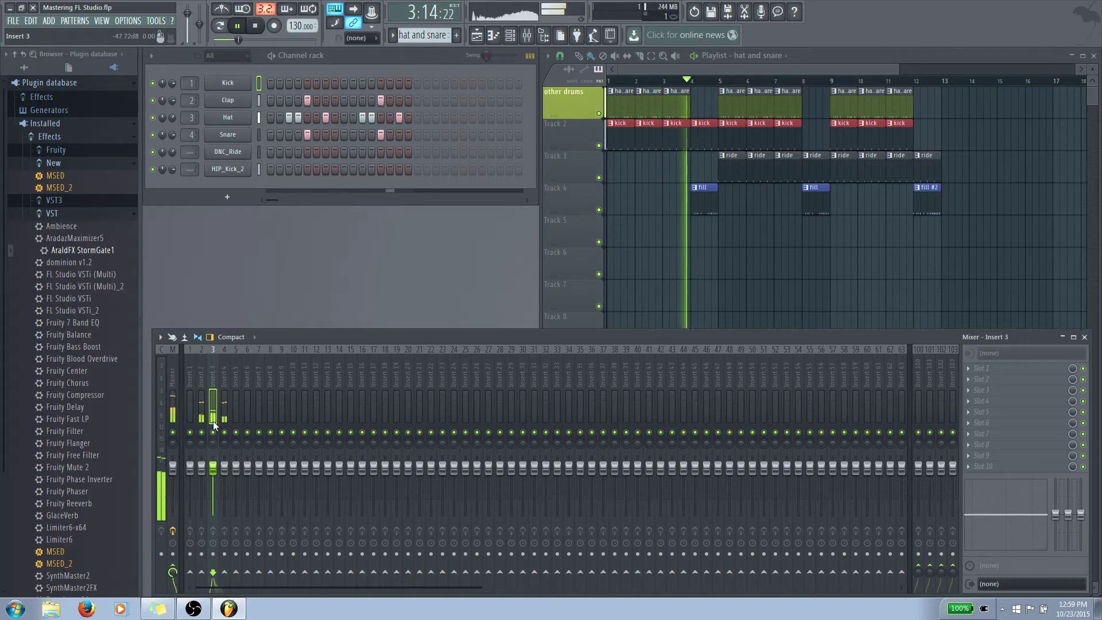
key("space")
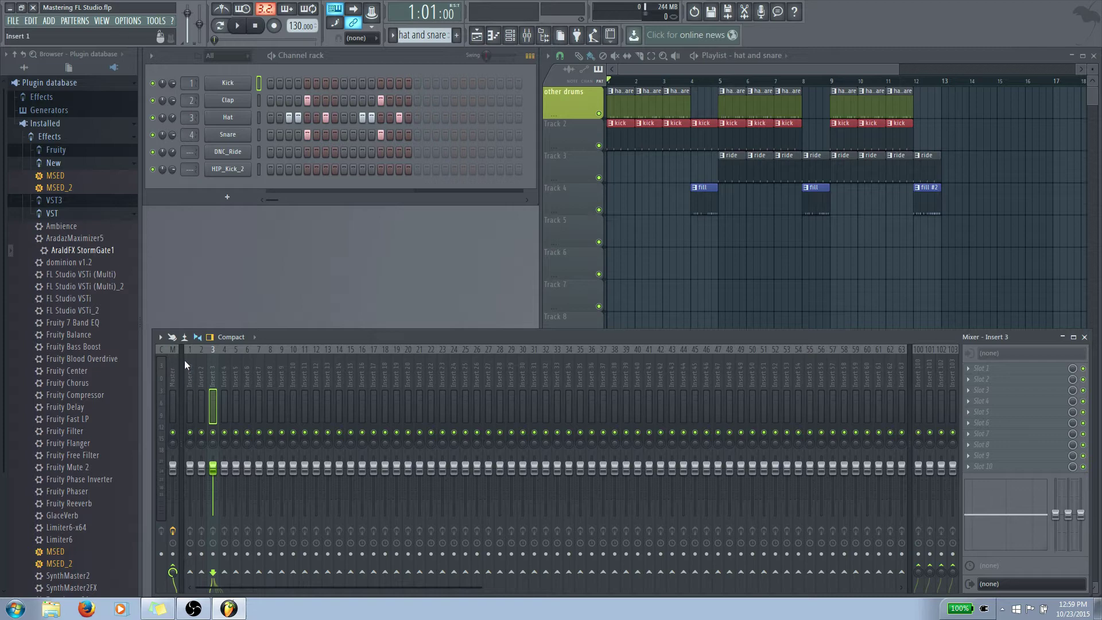
Check mixer Inserts 1, 3 and 4 and the mixer track assignment of the DNC_Ride channel
mouse_move(184, 360)
left_mouse_down()
mouse_move(236, 360)
mouse_move(182, 364)
left_mouse_up()
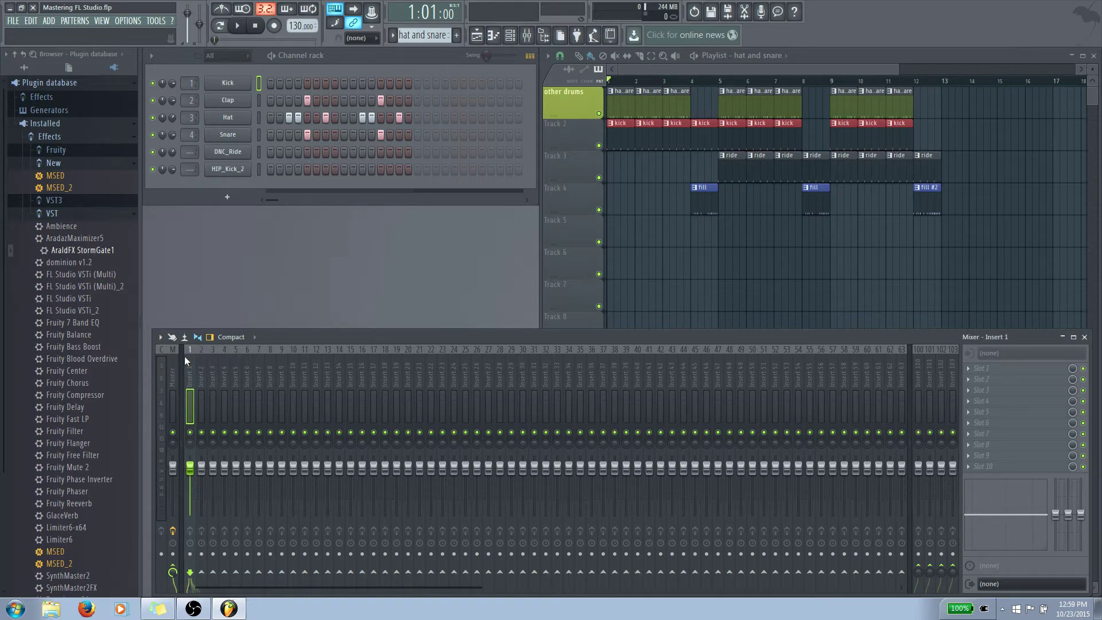
left_click(209, 358)
left_click(222, 358)
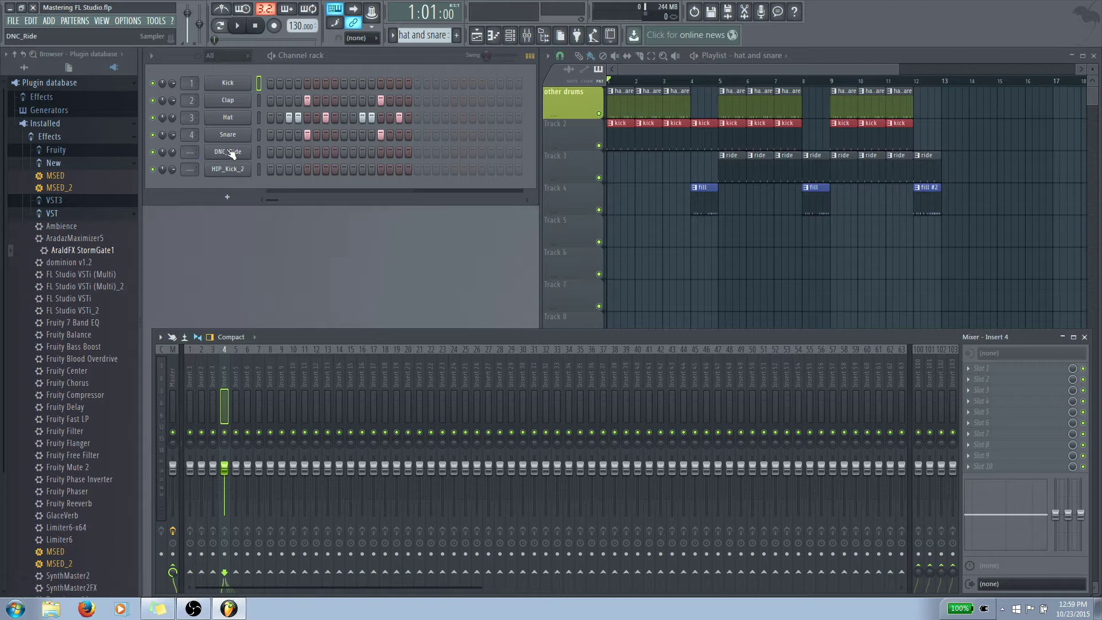
left_click(191, 154)
mouse_move(191, 153)
left_mouse_down()
mouse_move(191, 138)
mouse_move(191, 154)
left_mouse_up()
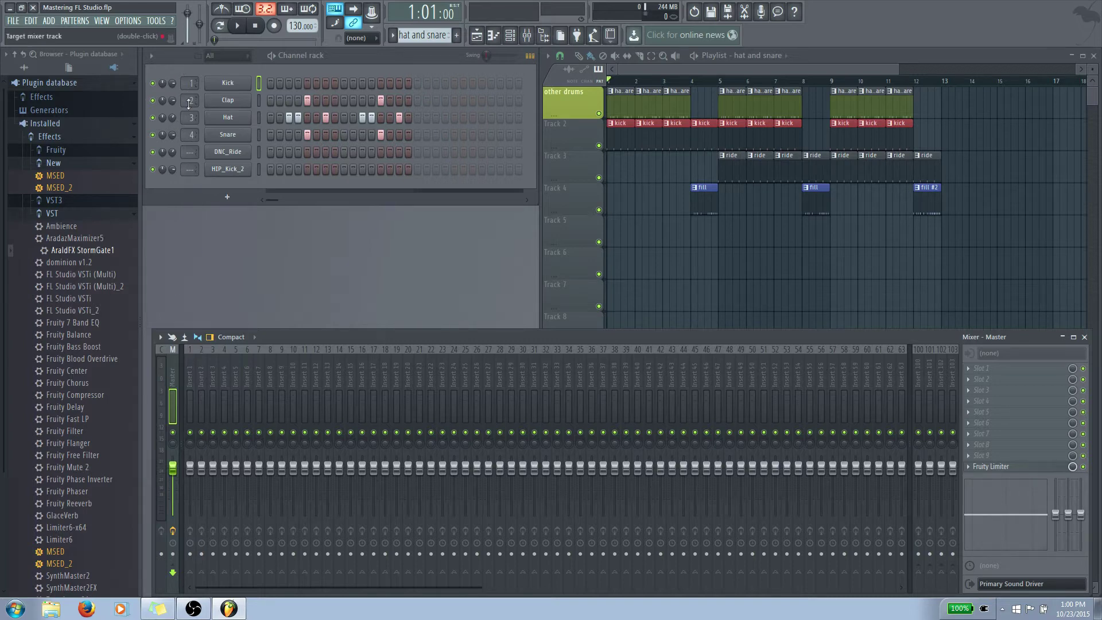
Cycle HIP_Kick_2's mixer track assignment through Insert 103 and return it to unassigned
scroll(190, 168, "up", 3)
scroll(190, 169, "up", 20)
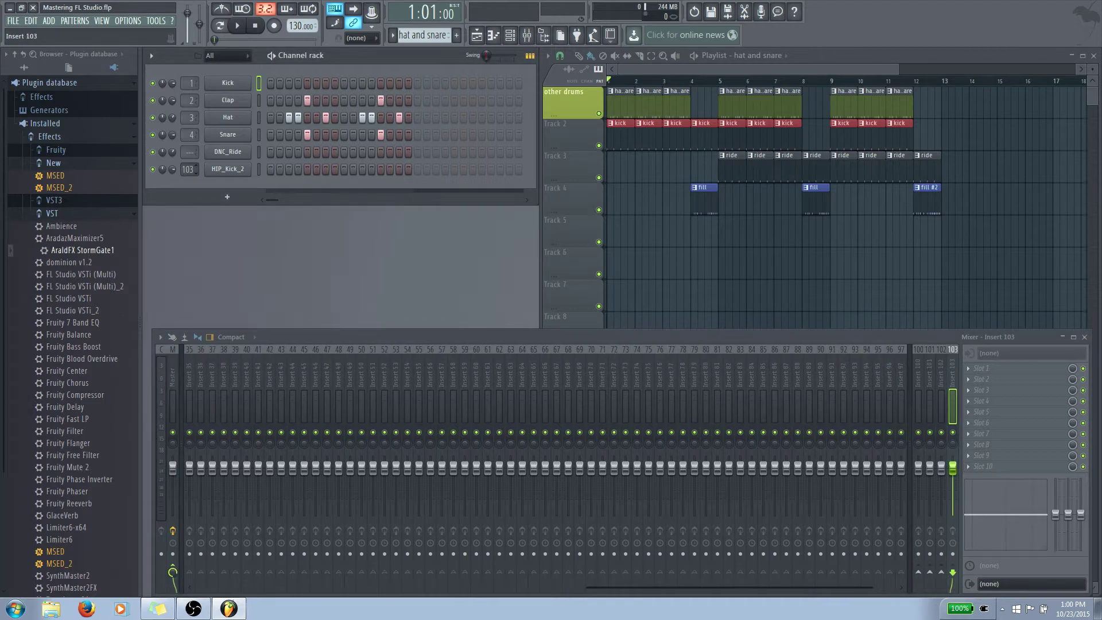
scroll(189, 168, "up", 1)
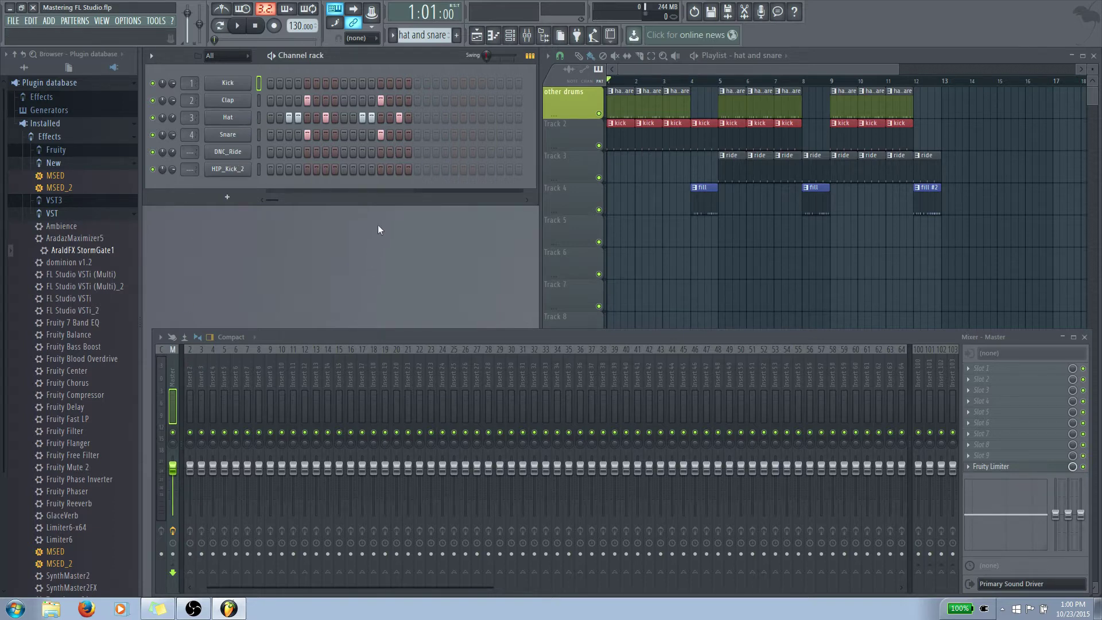
Locate the mixer tracks assigned to the Clap, Snare and Hat channels
double_click(191, 101)
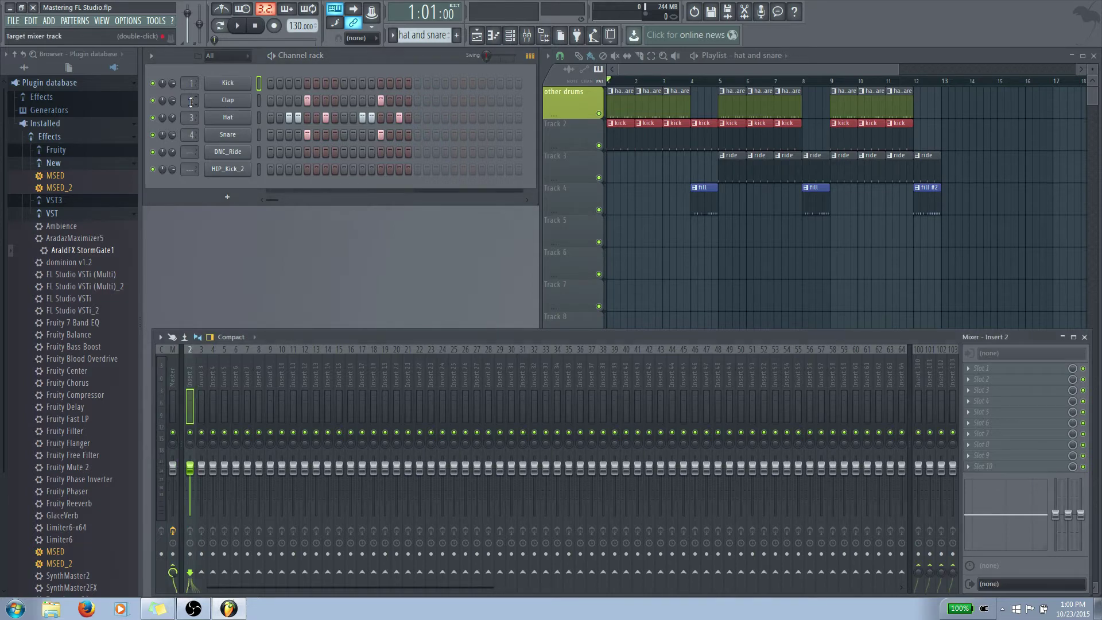
double_click(193, 135)
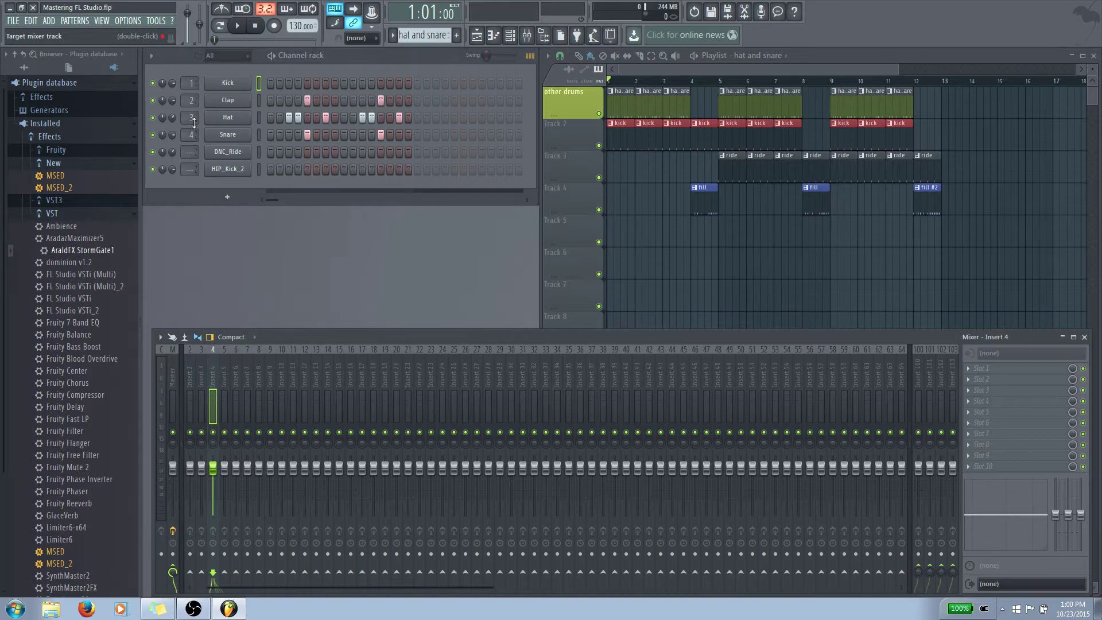
double_click(194, 120)
Route the Snare channel to mixer Insert 2
double_click(193, 134)
scroll(191, 135, "down", 1)
scroll(191, 135, "down", 1)
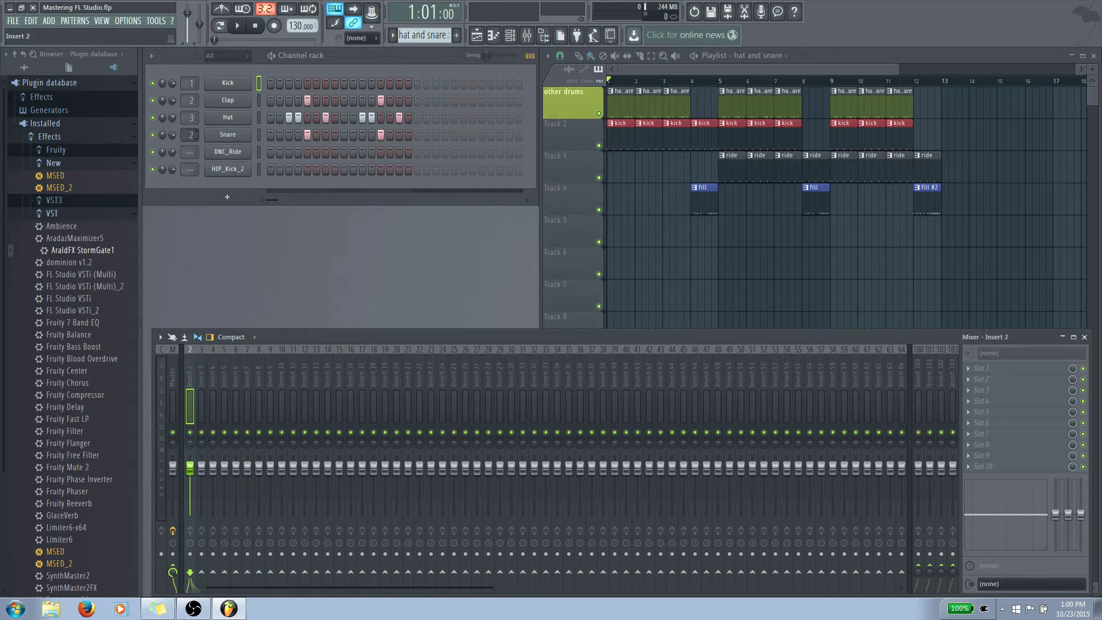
Try the Snare channel on mixer Insert 4 during playback, and route it back to Insert 2
left_click_drag(273, 587, 202, 592)
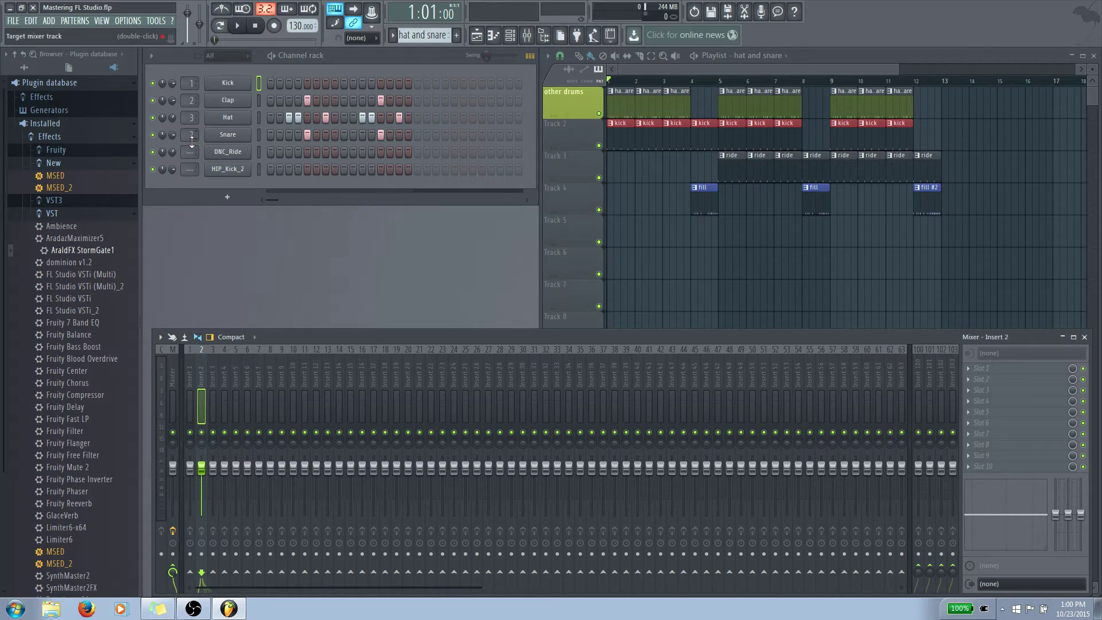
scroll(192, 141, "down", 2)
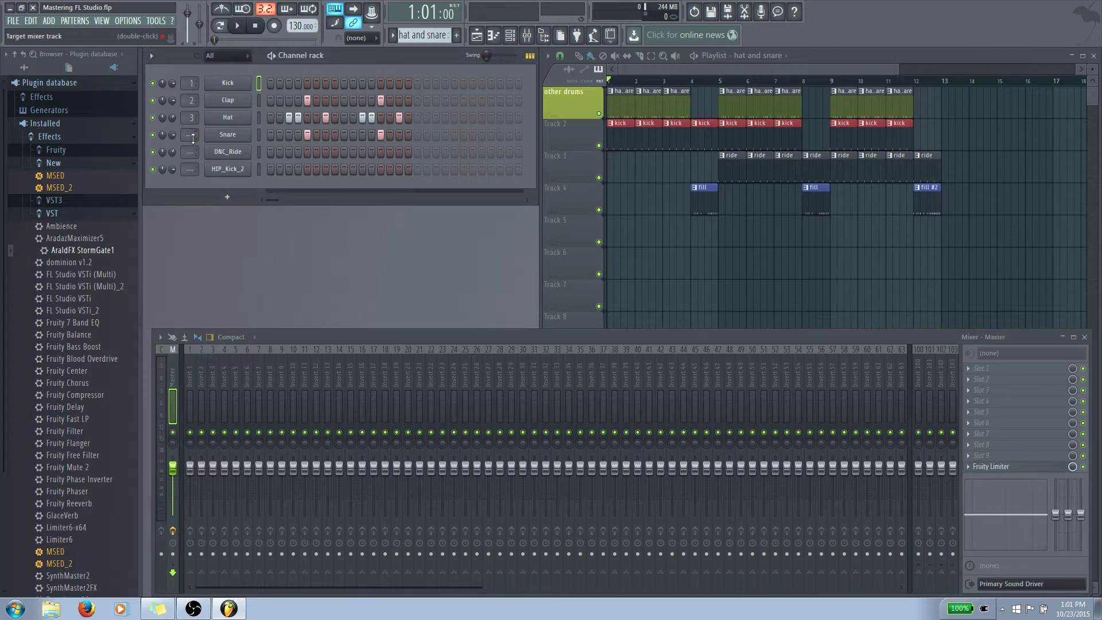
scroll(193, 137, "up", 5)
scroll(193, 138, "down", 1)
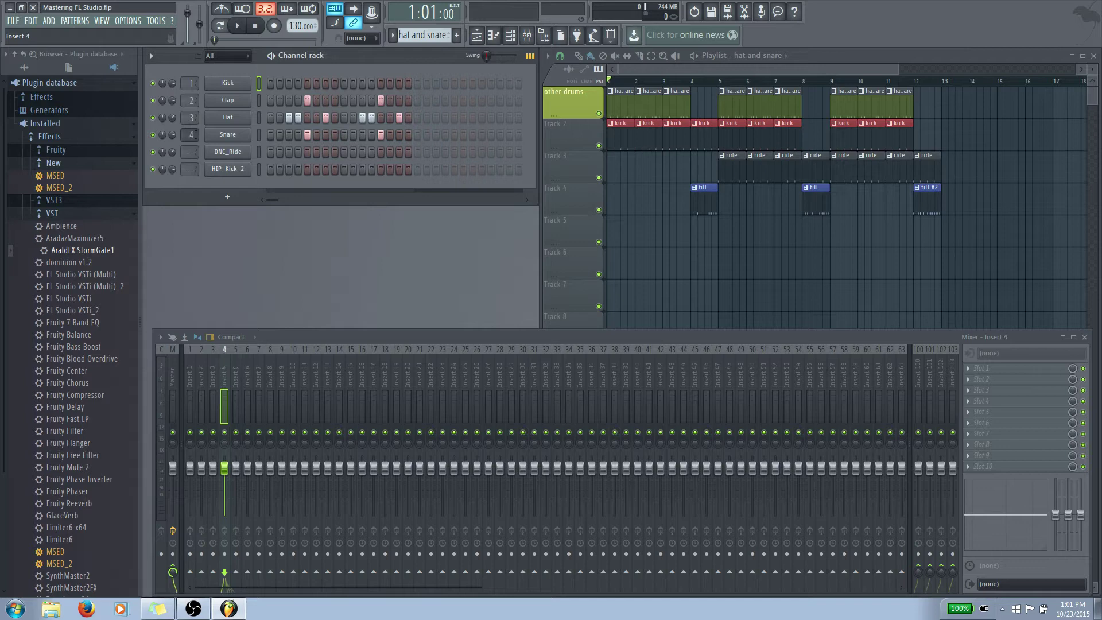
key("space")
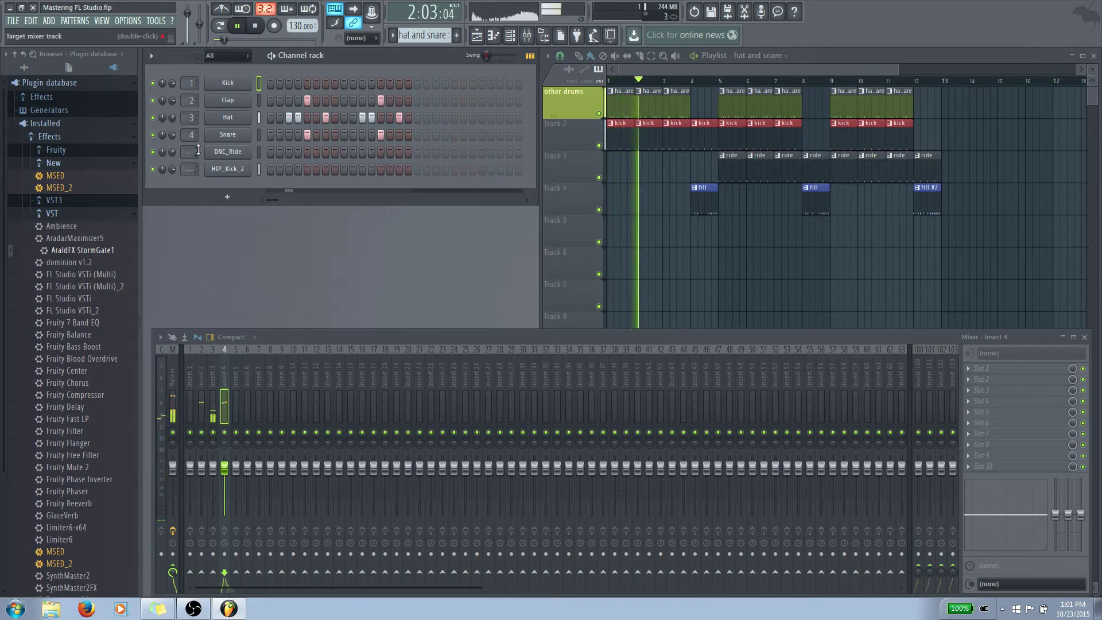
scroll(193, 133, "down", 2)
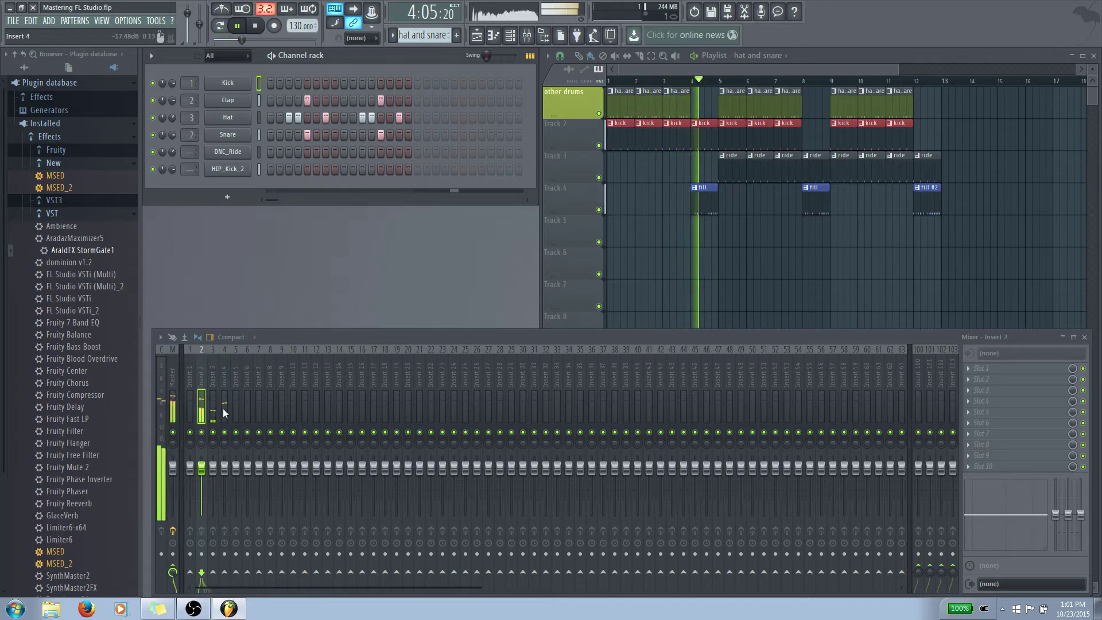
key("space")
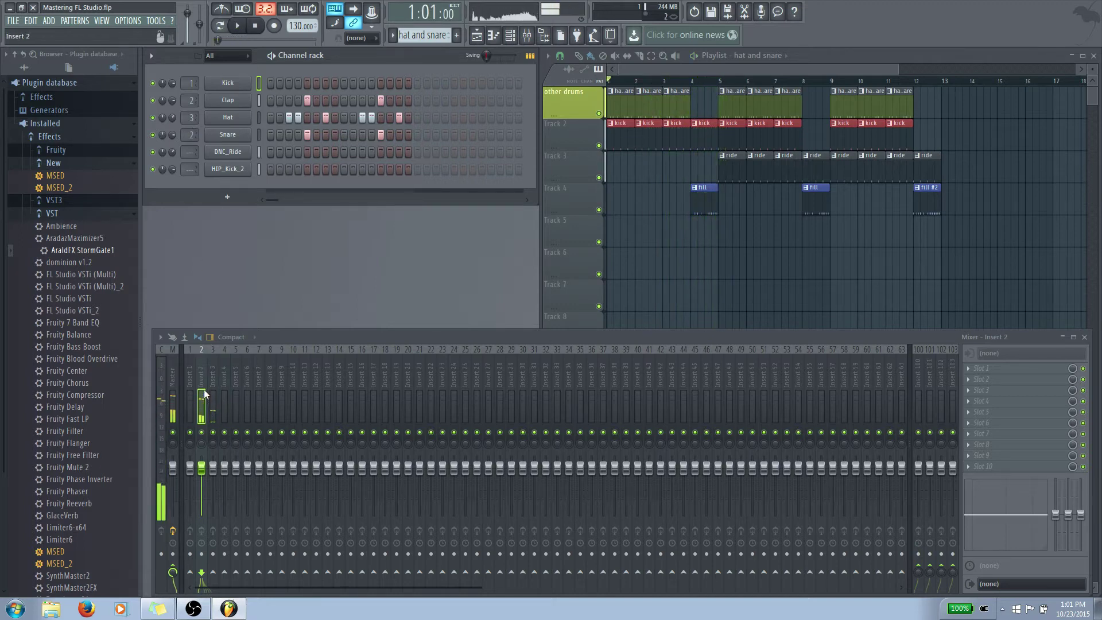
Solo mixer Insert 2 and play the arrangement to audition the clap and snare routed there
right_click(202, 433)
key("space")
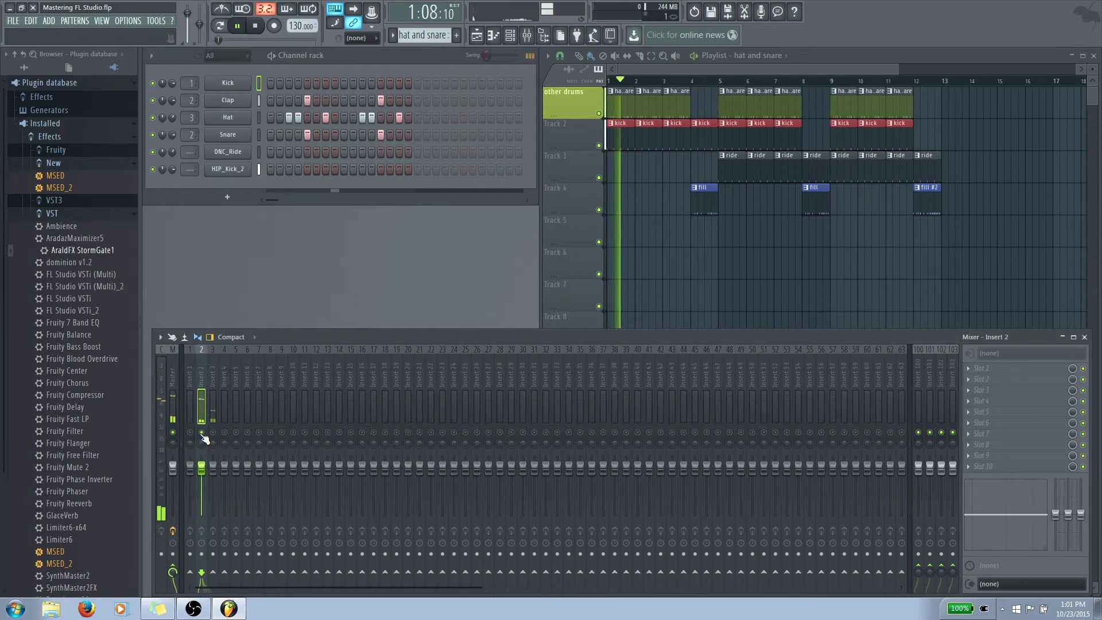
key("space")
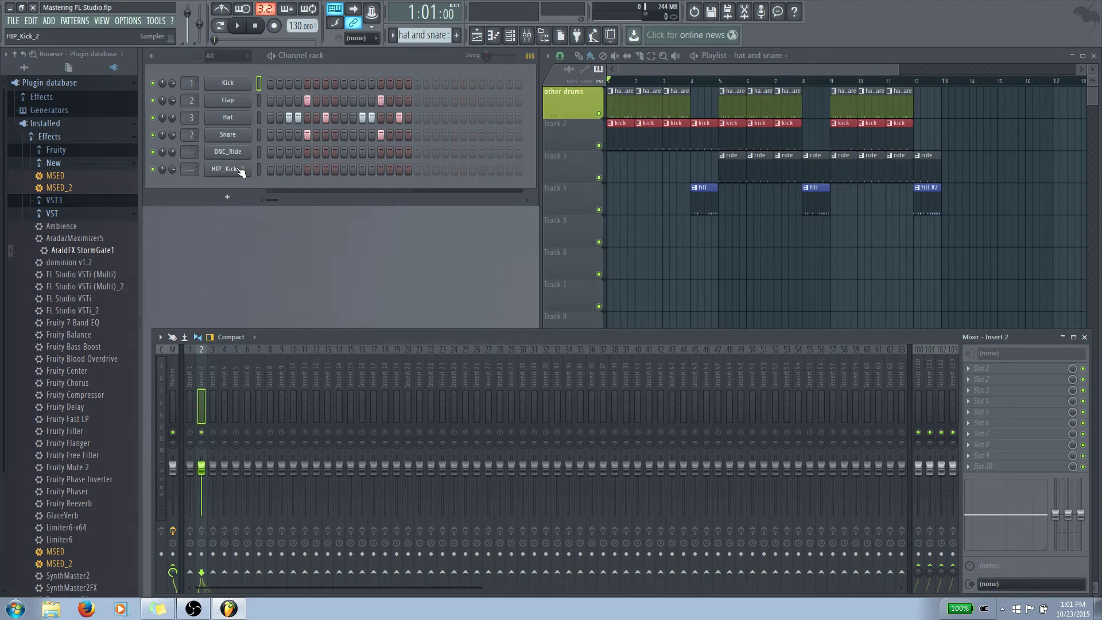
key("space")
key("space")
key("space")
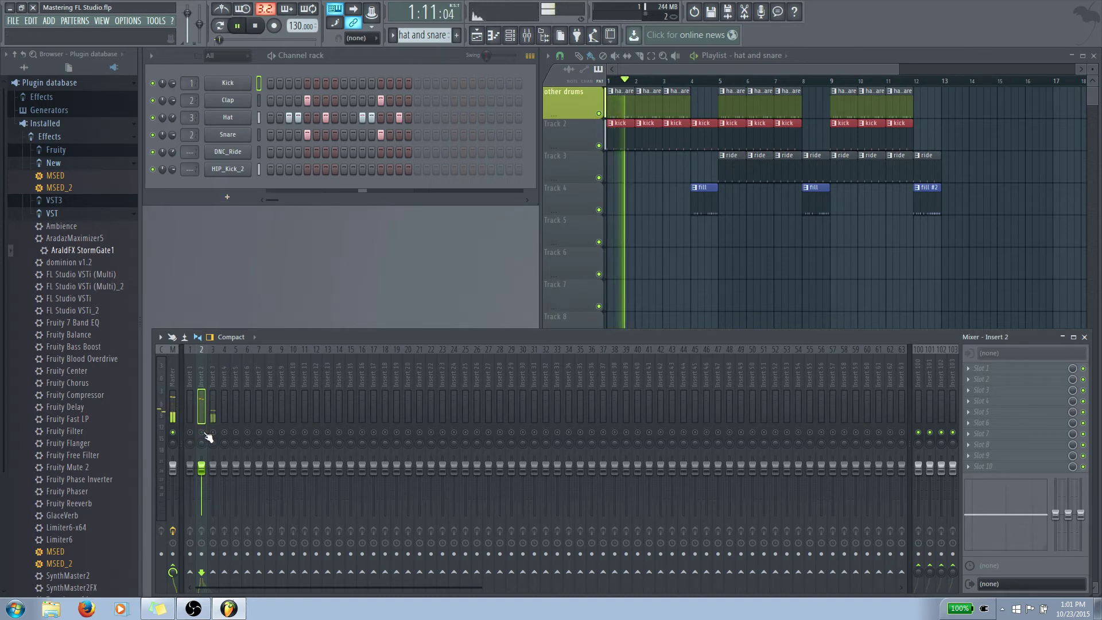
key("space")
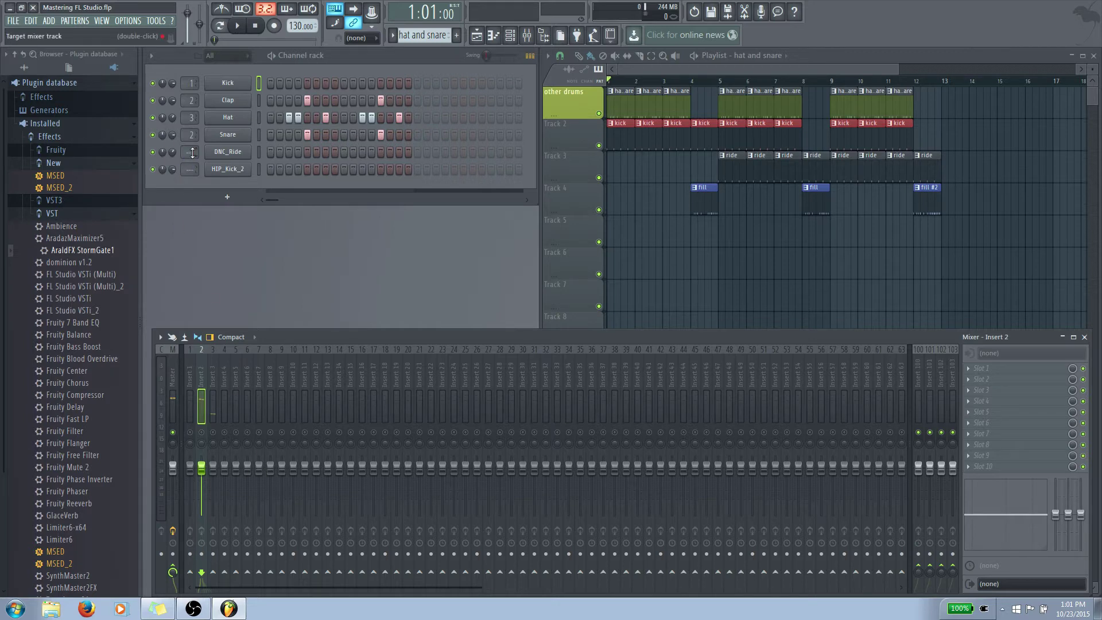
Select the Master track, re-enable all mixer inserts and play the arrangement briefly
left_click(166, 376)
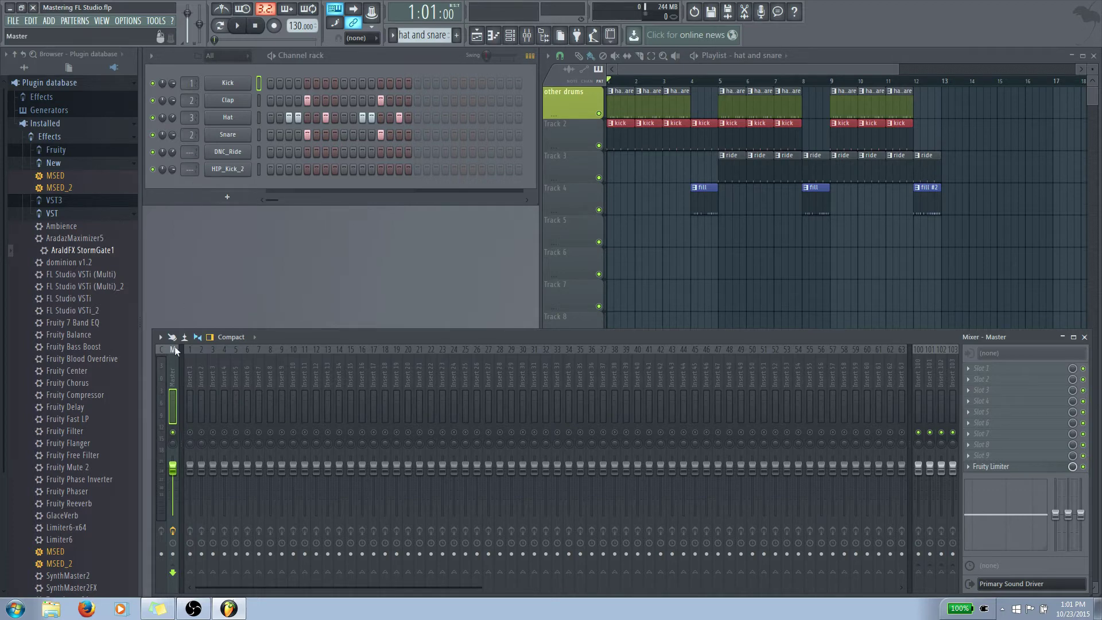
left_click(190, 432)
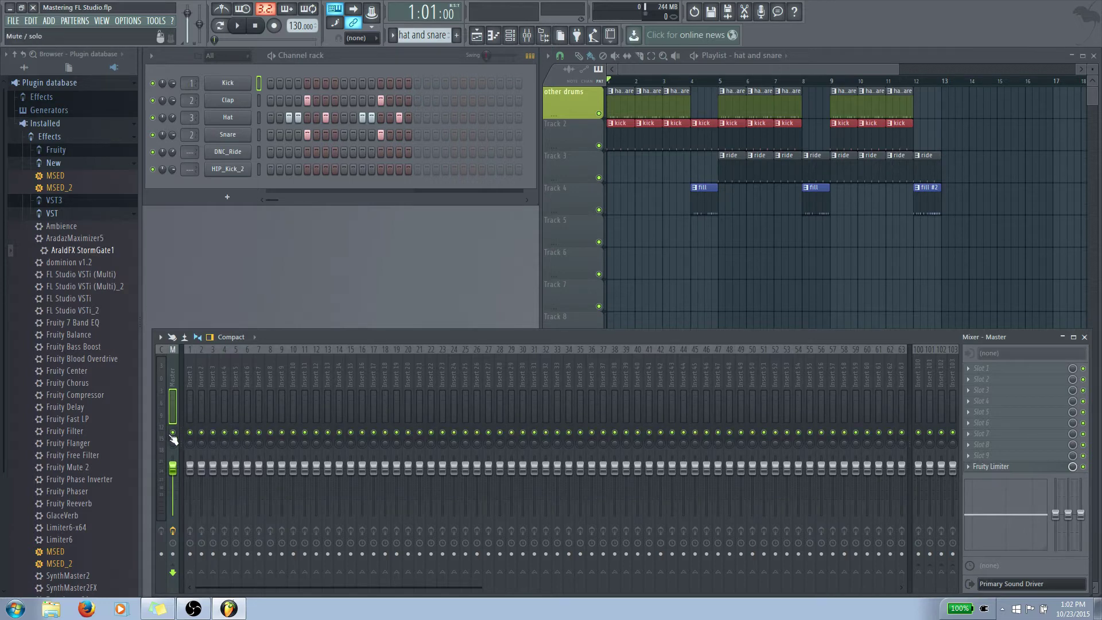
key("space")
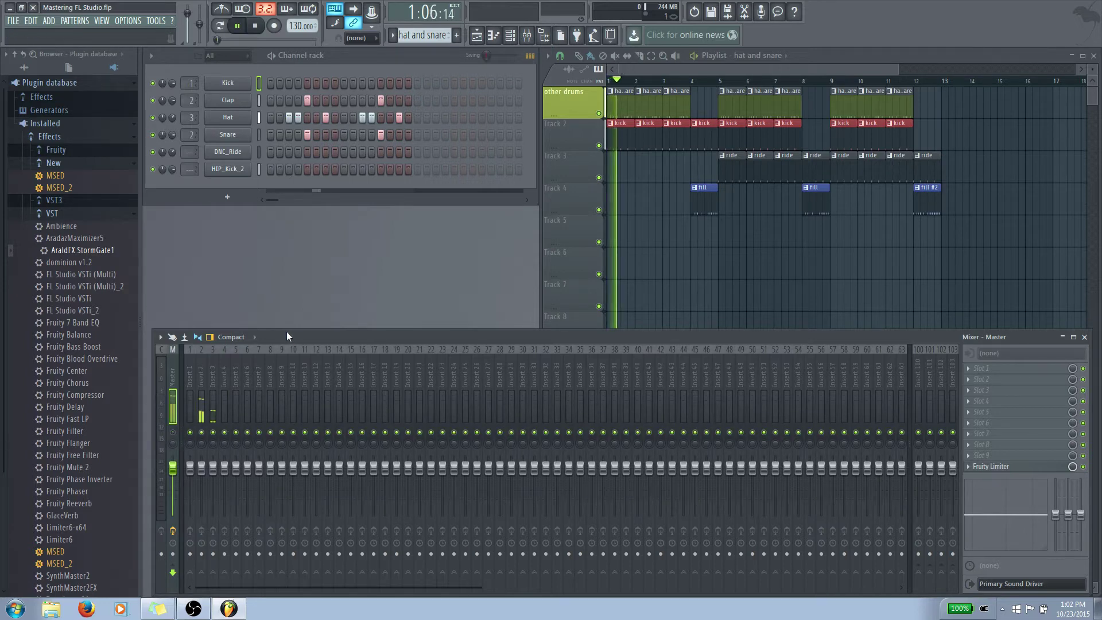
key("space")
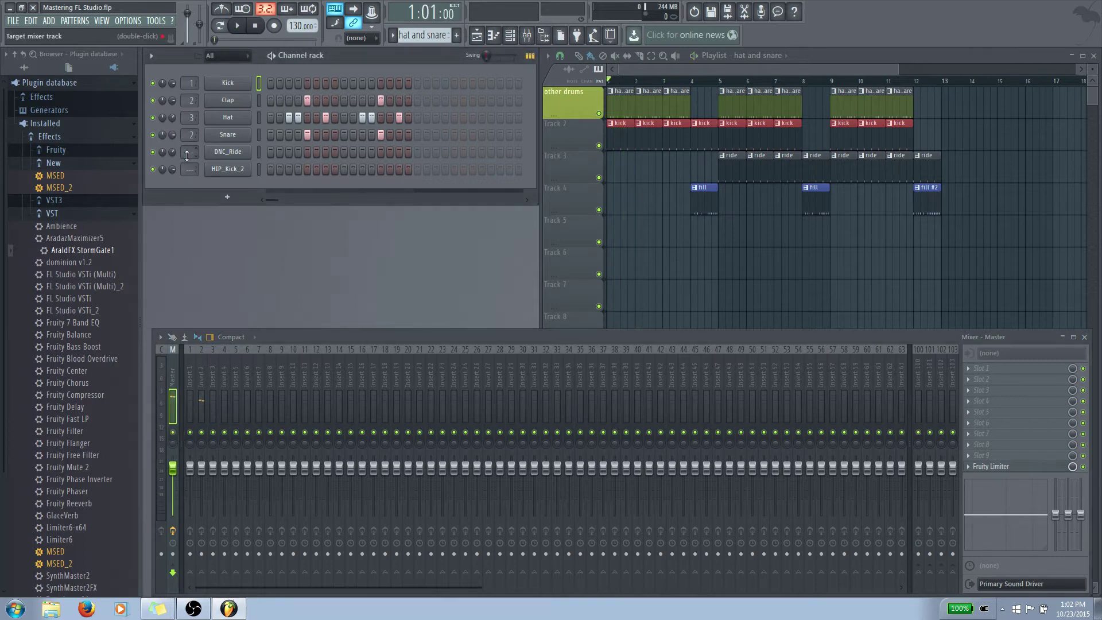
Route the DNC_Ride channel to mixer Insert 30 and play from bar 5 to check its signal
left_click_drag(186, 154, 187, 131)
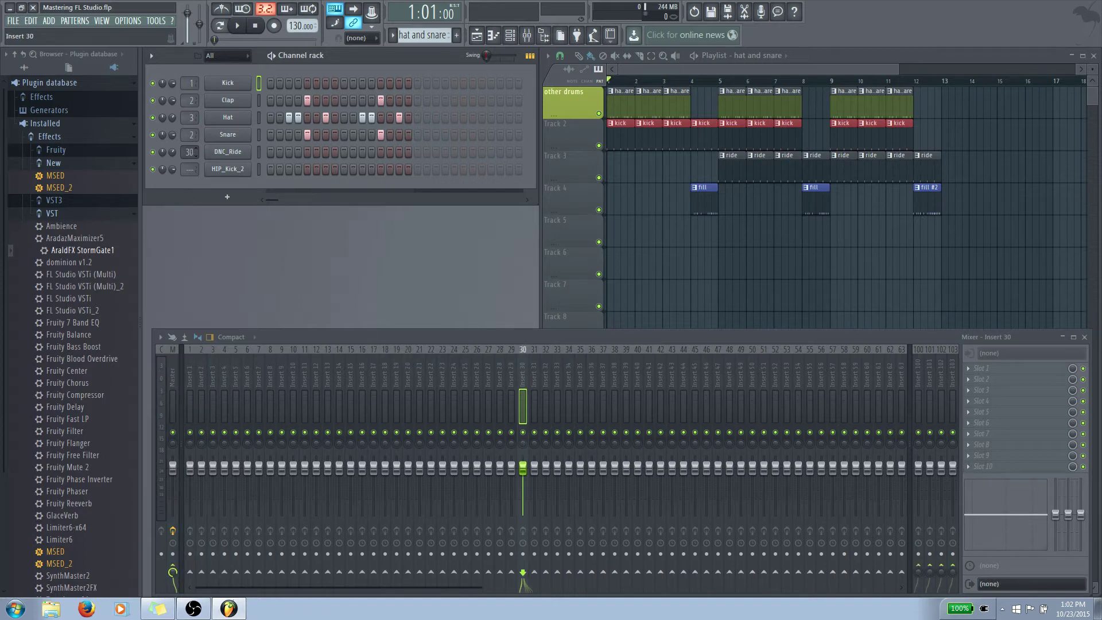
key("space")
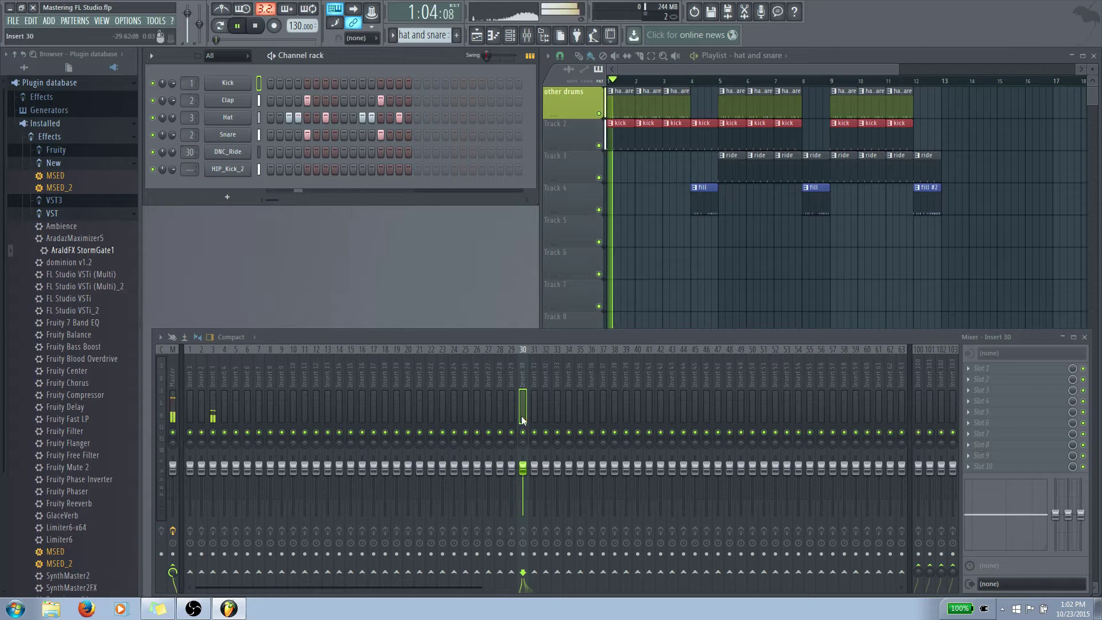
key("space")
left_click(720, 80)
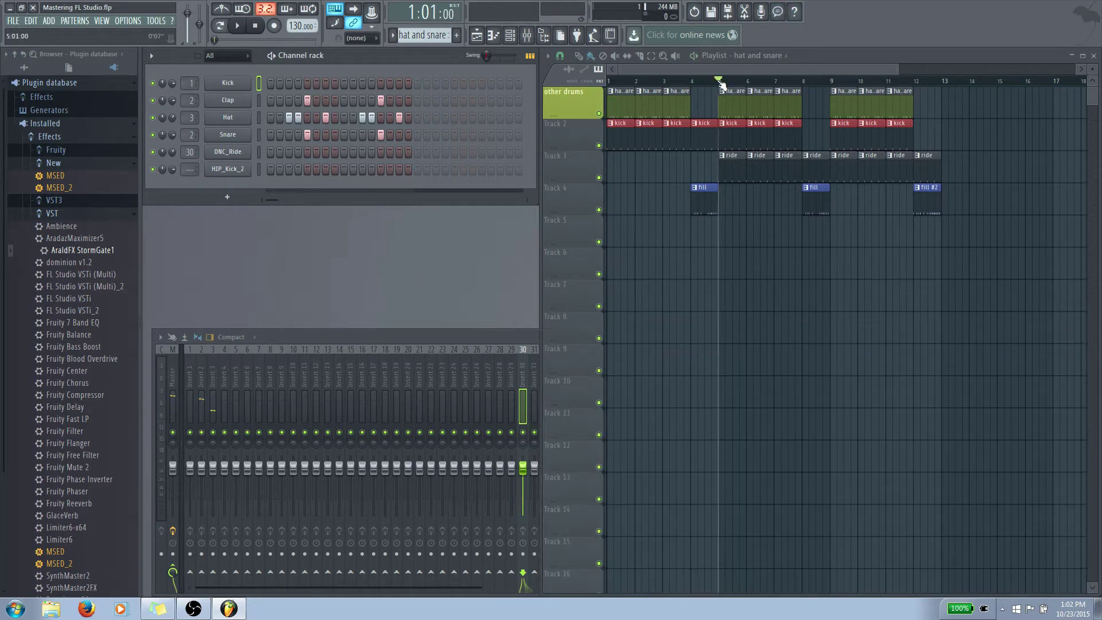
key("space")
left_click(494, 340)
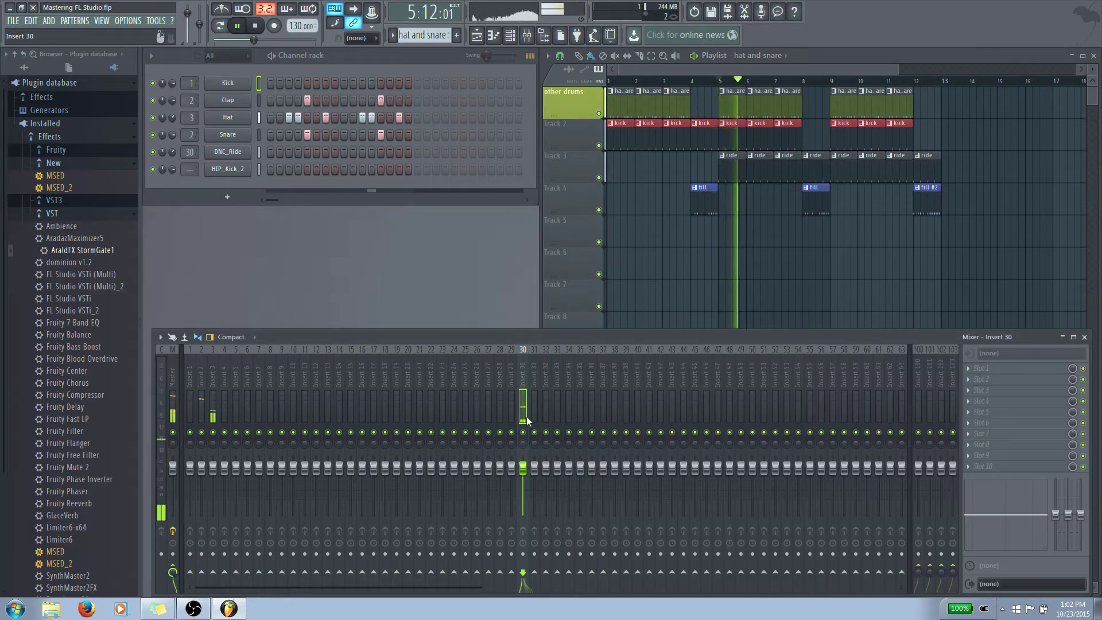
key("space")
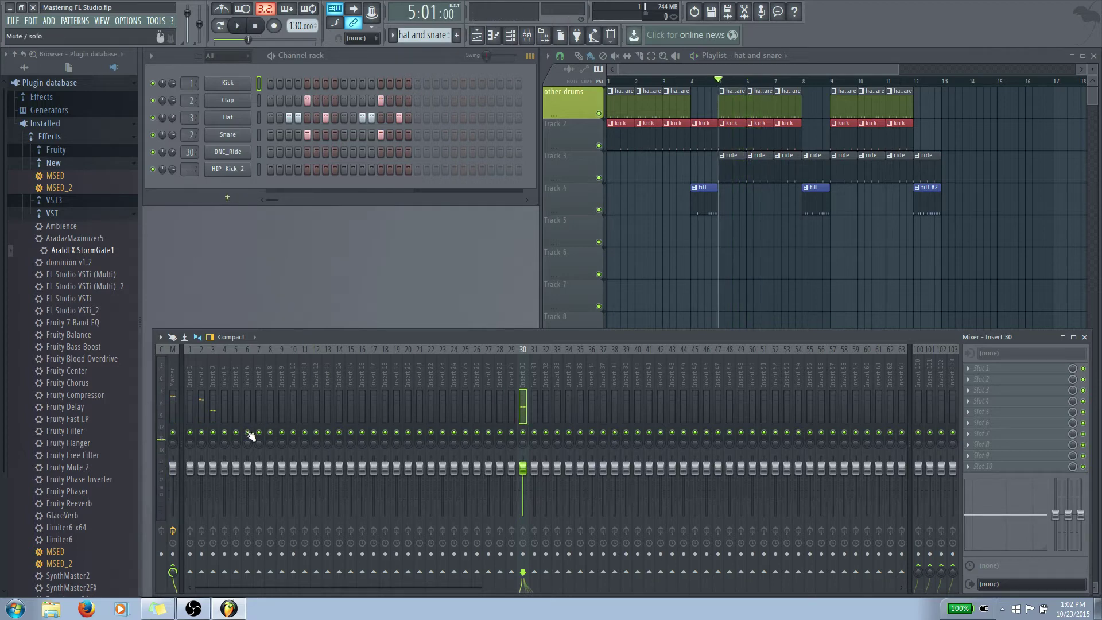
Audition mixer Insert 3 soloed from bar 5, and unsolo it
right_click(215, 433)
key("space")
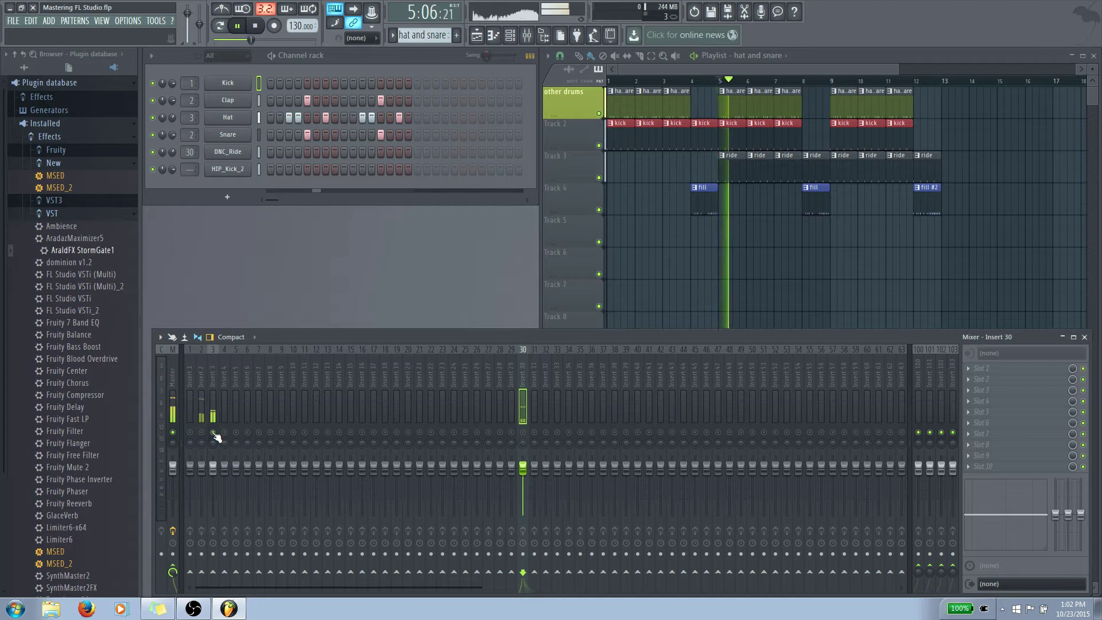
key("space")
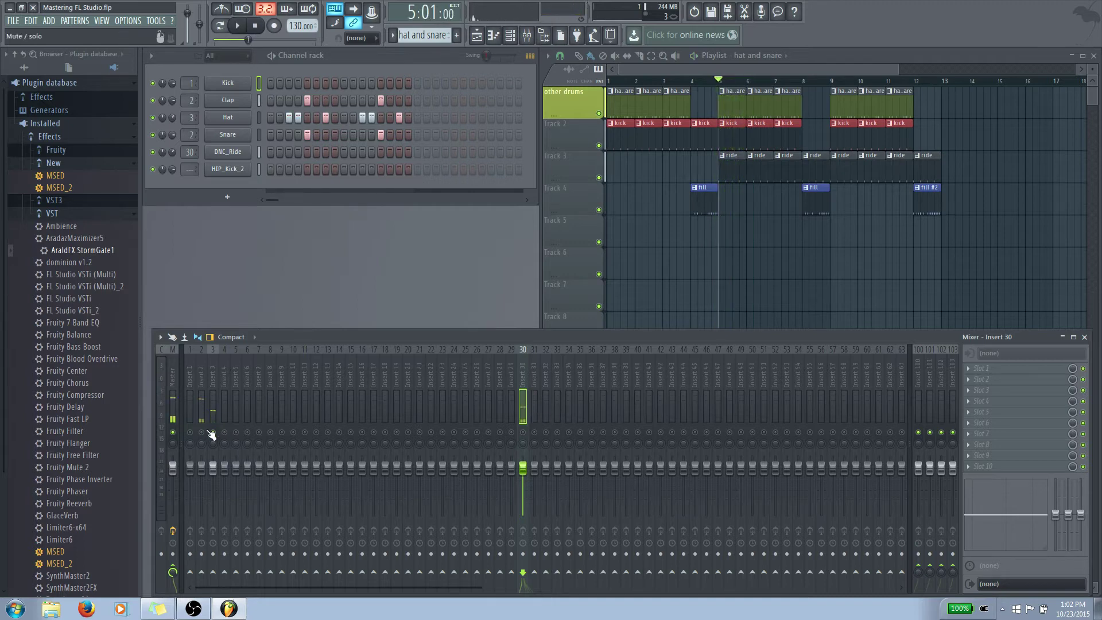
right_click(213, 433)
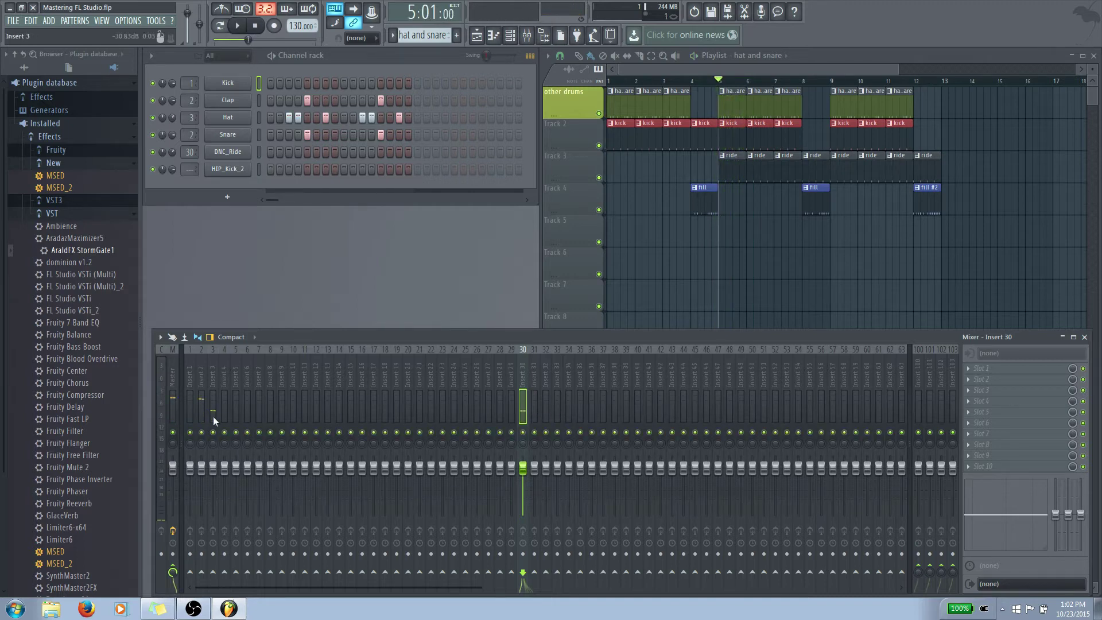
Assign the HIP_Kick_2 channel to a free mixer track from its channel settings, and close them
left_click(217, 170)
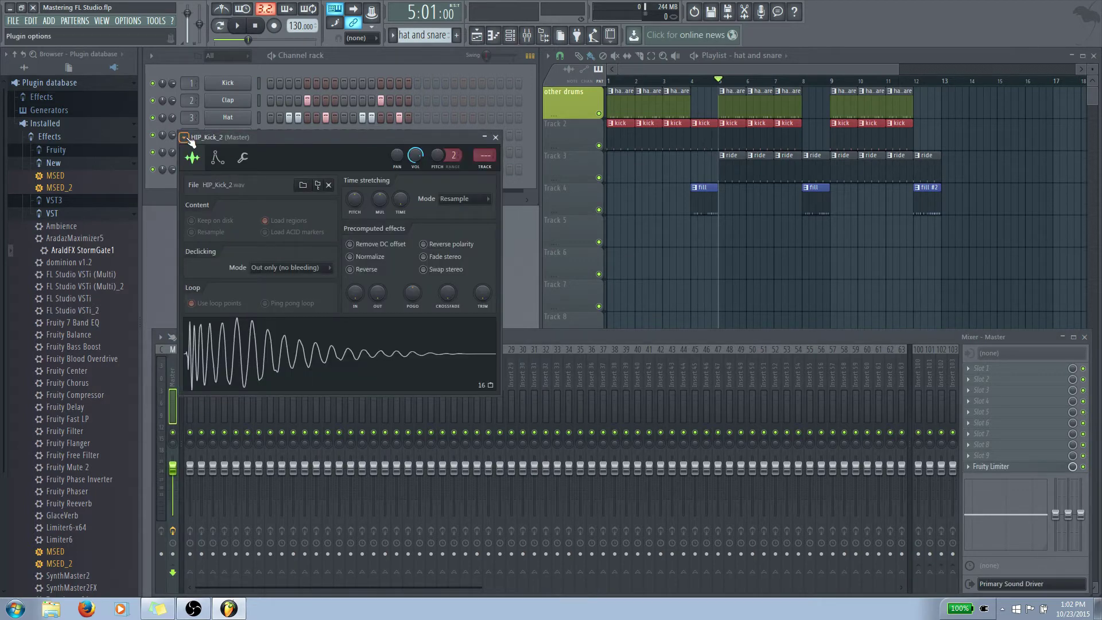
left_click_drag(221, 133, 374, 128)
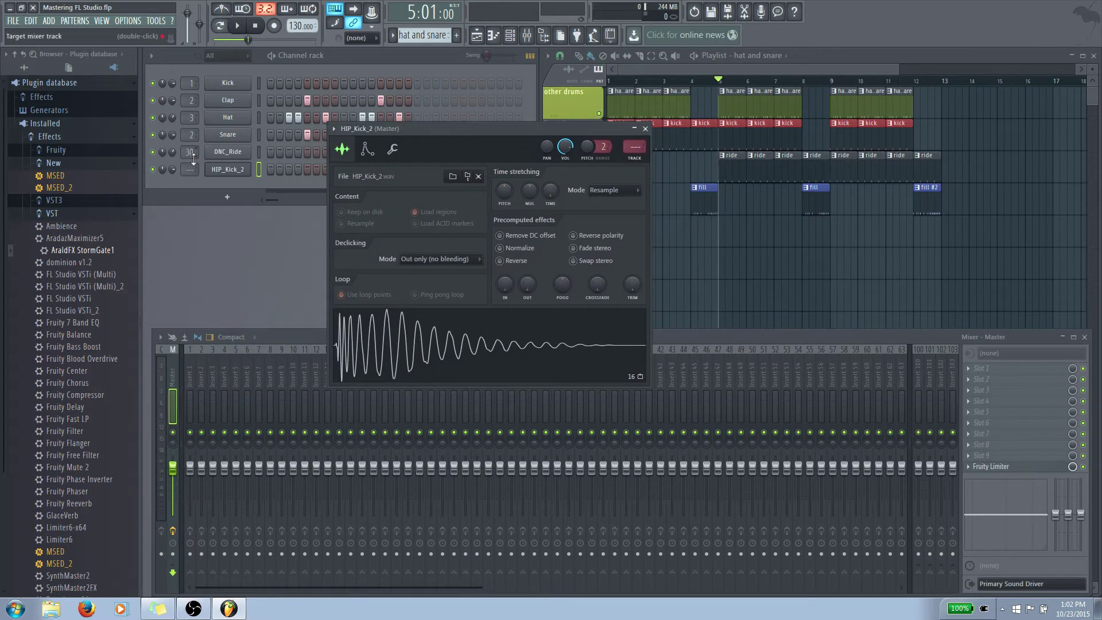
left_click(334, 127)
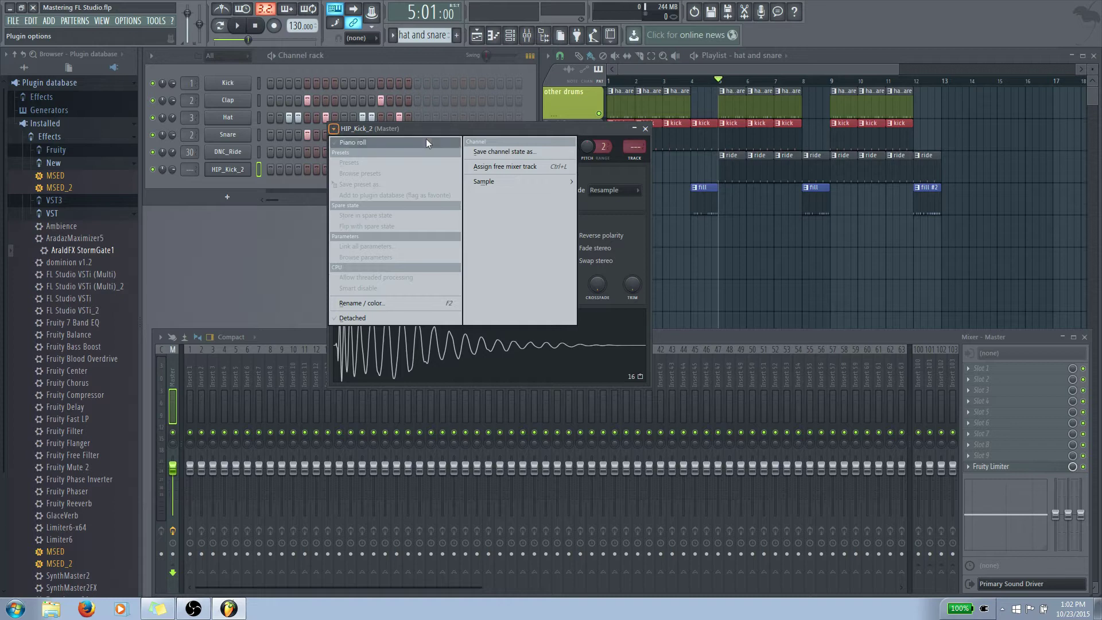
left_click(500, 166)
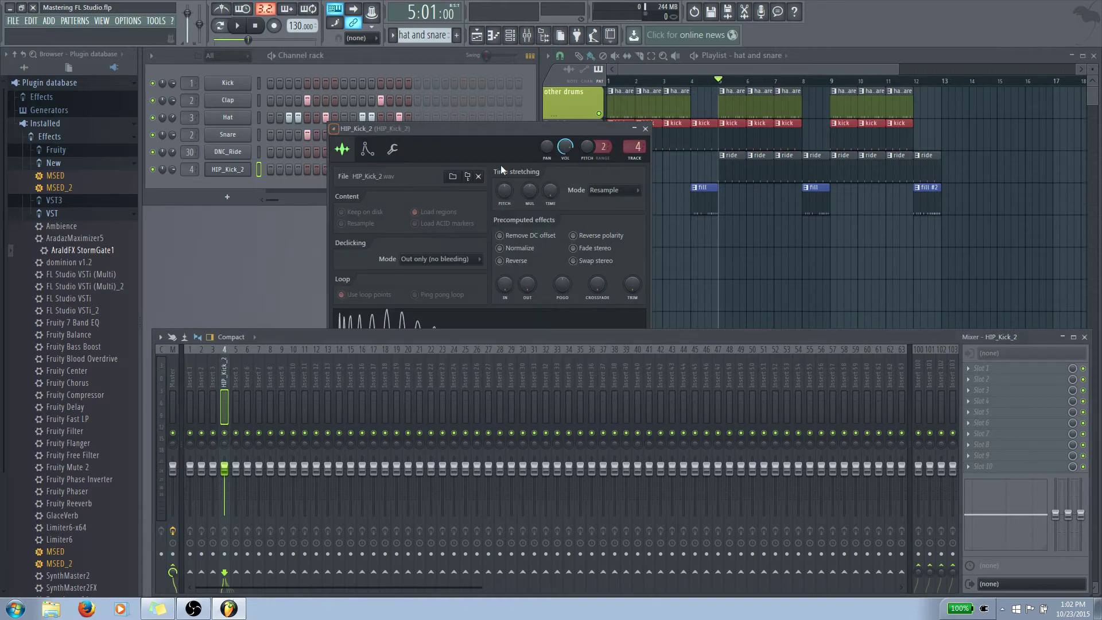
left_click(645, 129)
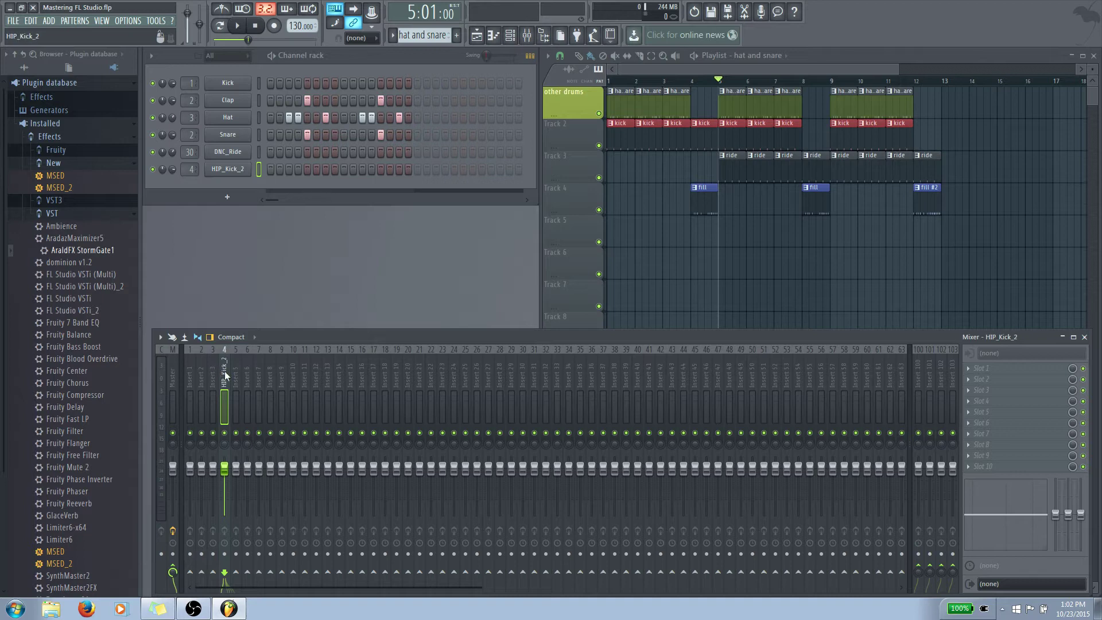
Locate the DNC_Ride mixer track, and switch the Hat channel to Insert 1 and back to Insert 3
left_click(193, 151)
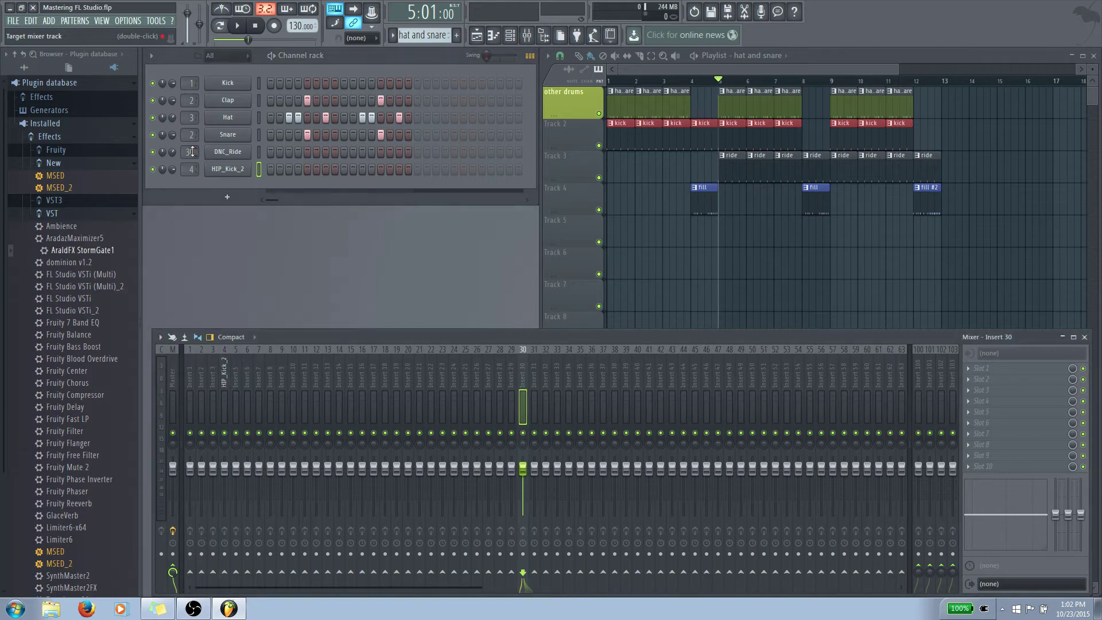
scroll(191, 117, "down", 2)
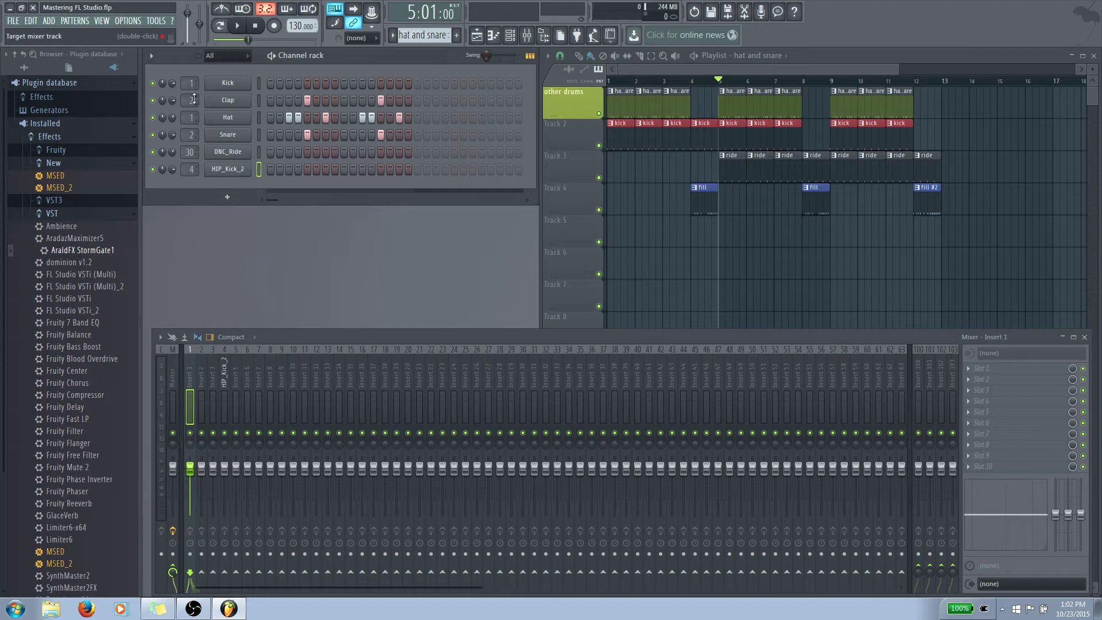
scroll(192, 114, "down", 1)
scroll(193, 117, "up", 3)
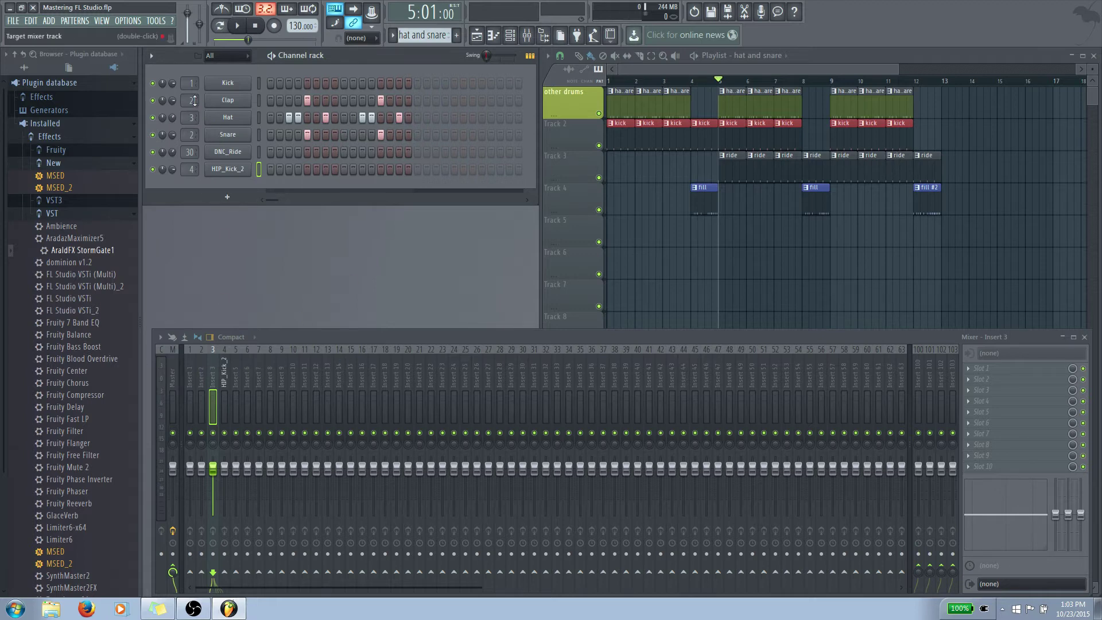
Rename mixer Insert 2 as clap+snare
left_click(199, 373)
right_click(200, 373)
key("F2")
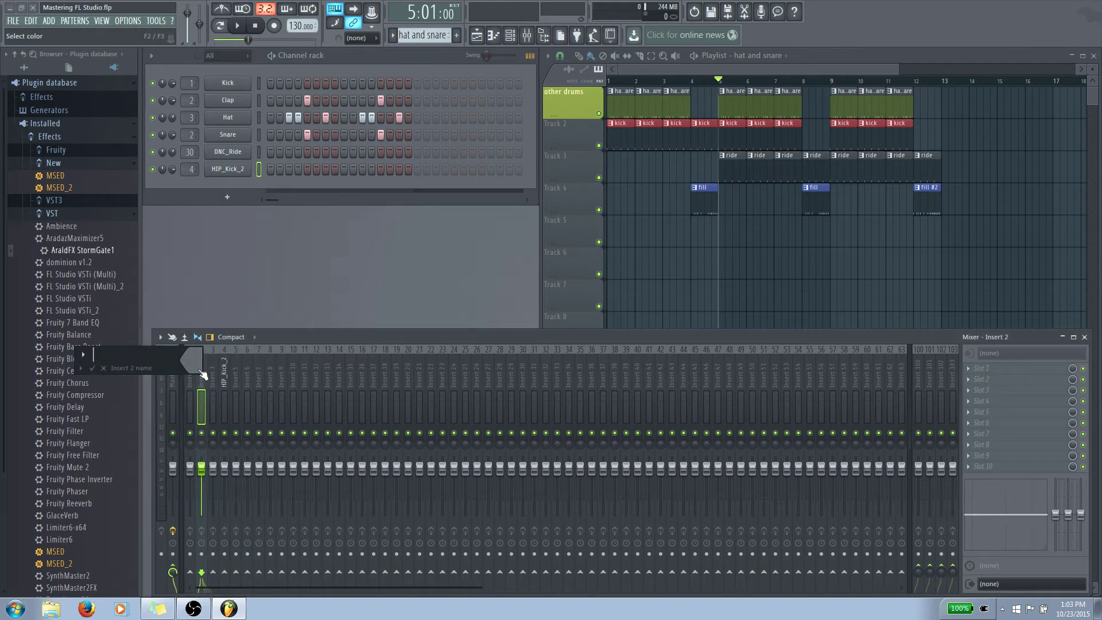
type("clap+snare")
key("Return")
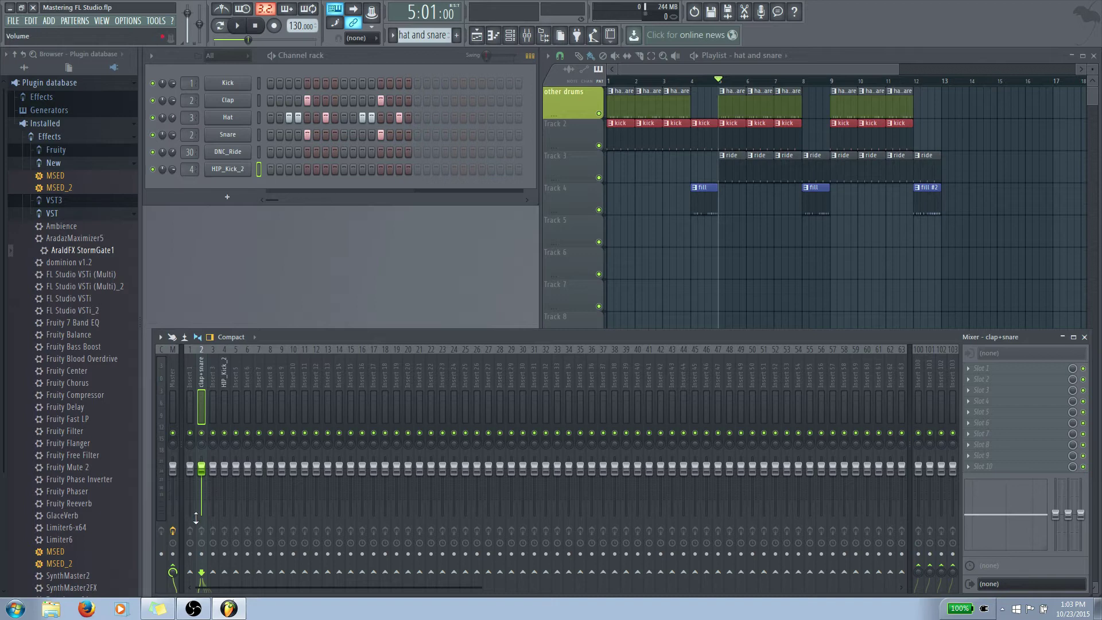
Solo the clap+snare mixer track during playback from bar 5, and unsolo it
key("space")
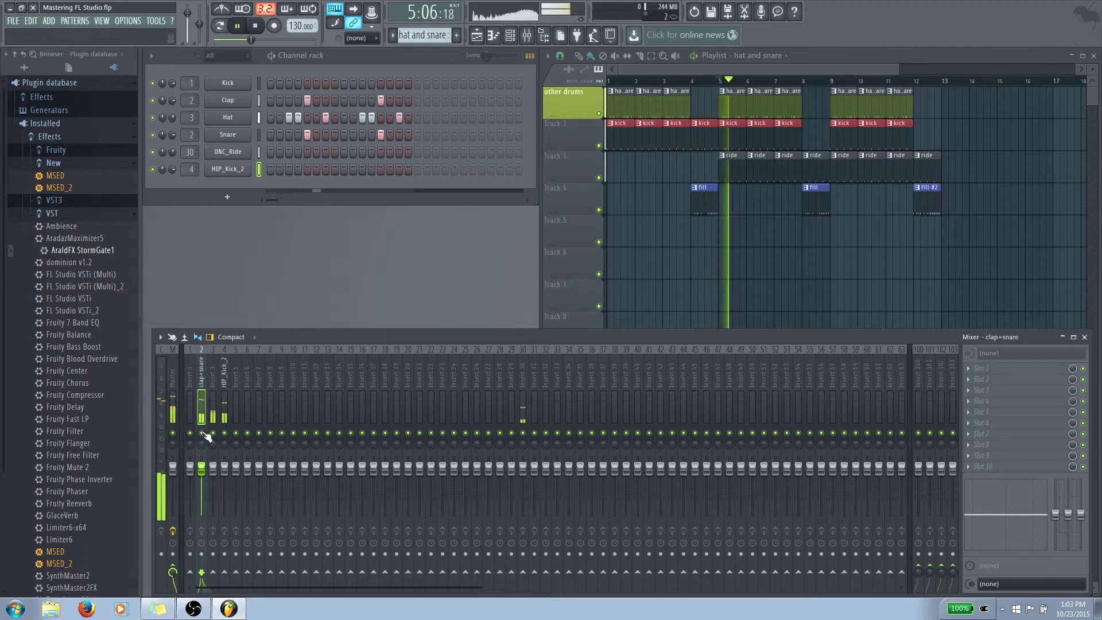
right_click(202, 433)
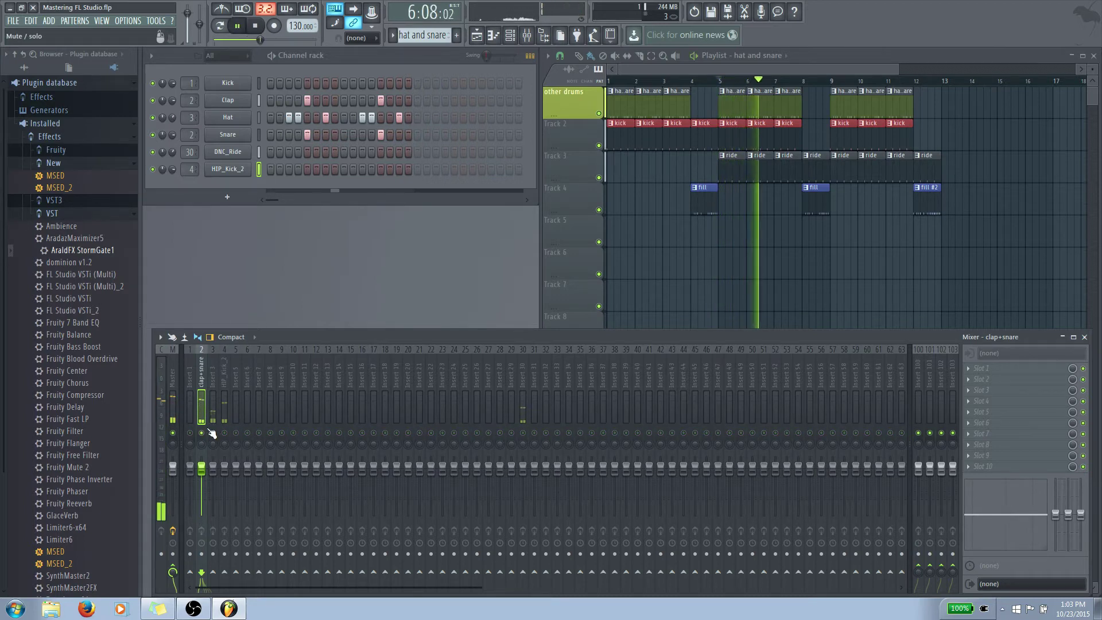
key("space")
right_click(202, 433)
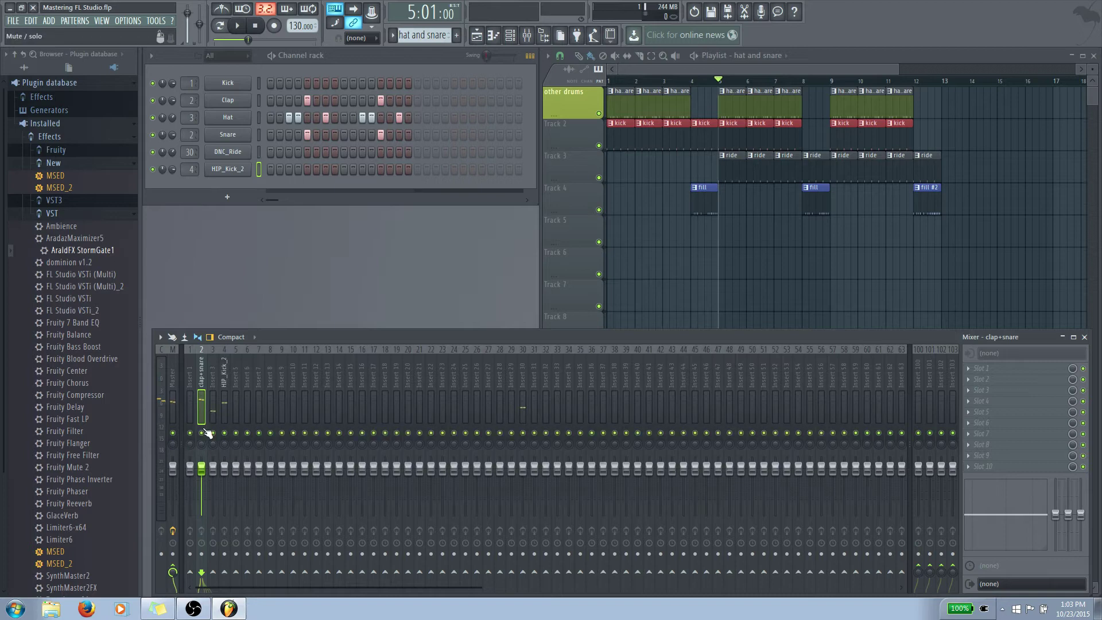
Rename mixer Insert 1 as kick
left_click(189, 372)
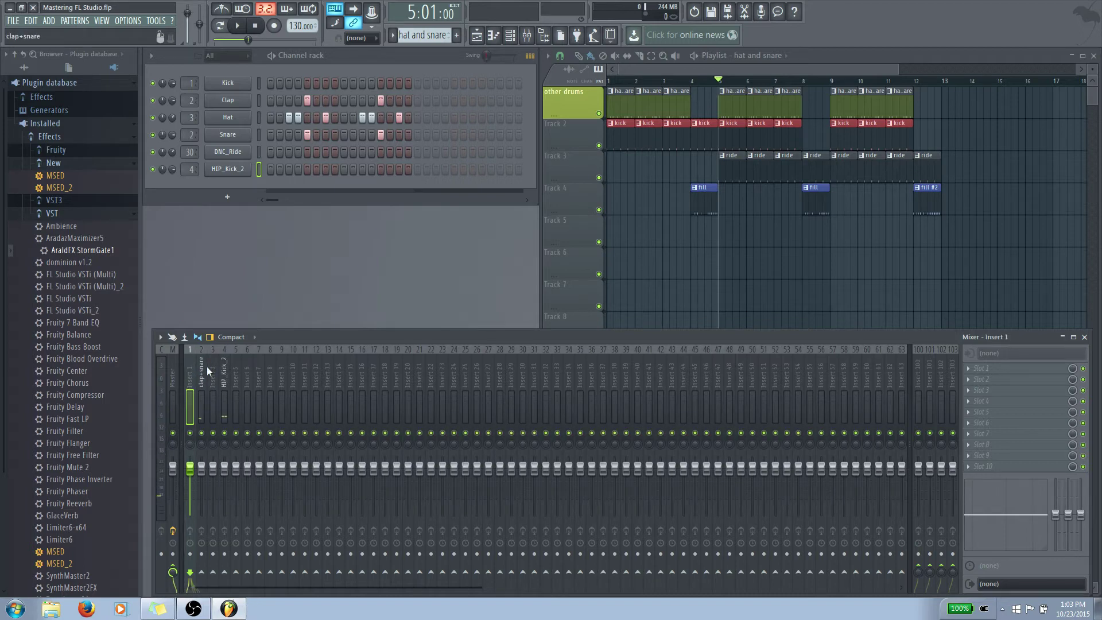
right_click(188, 367)
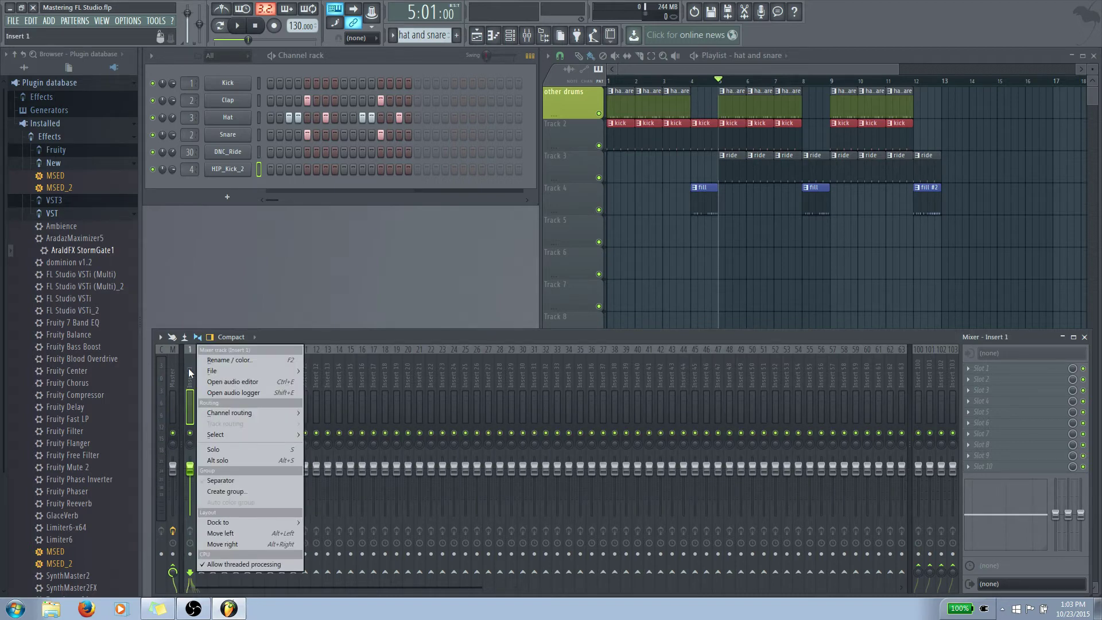
left_click(218, 351)
type("kick")
key("Return")
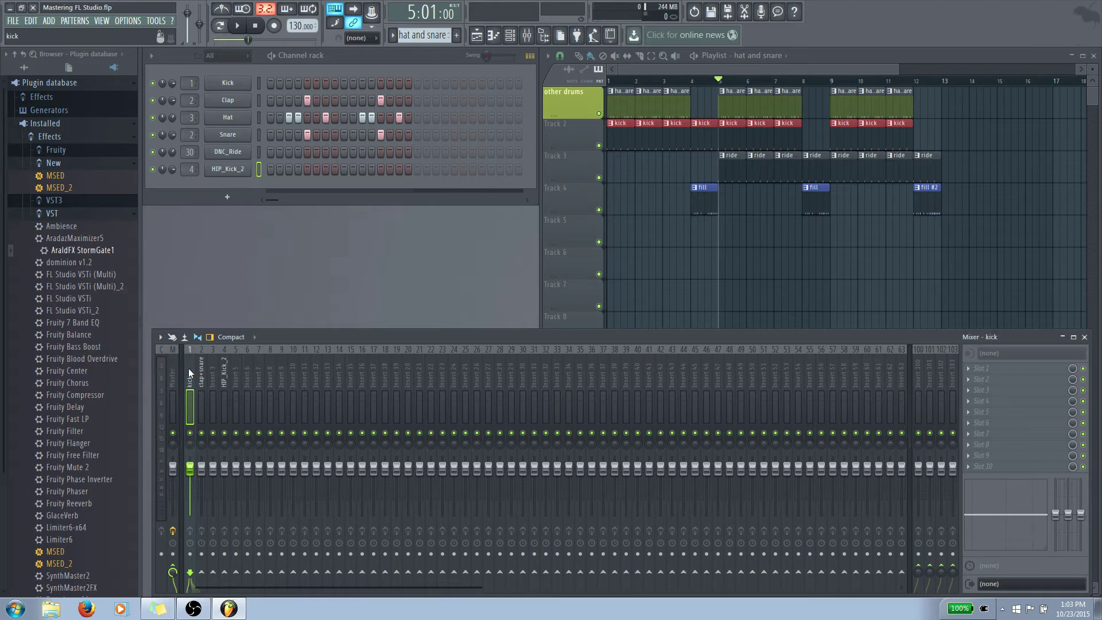
Rename mixer Insert 3 as hat
left_click(212, 369)
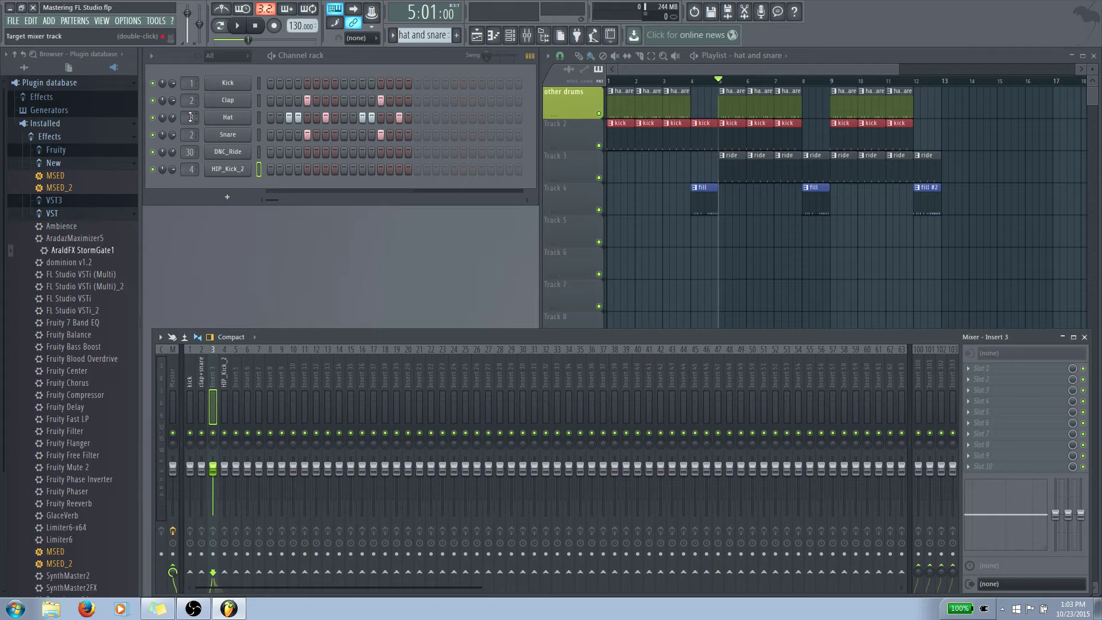
right_click(215, 368)
left_click(238, 349)
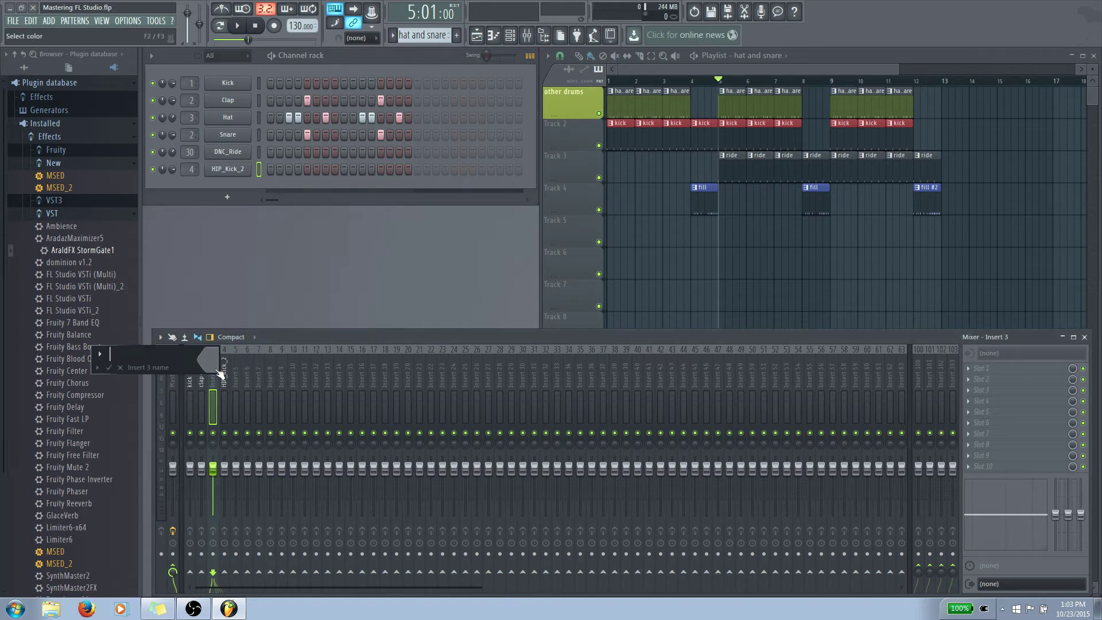
type("hat")
key("Return")
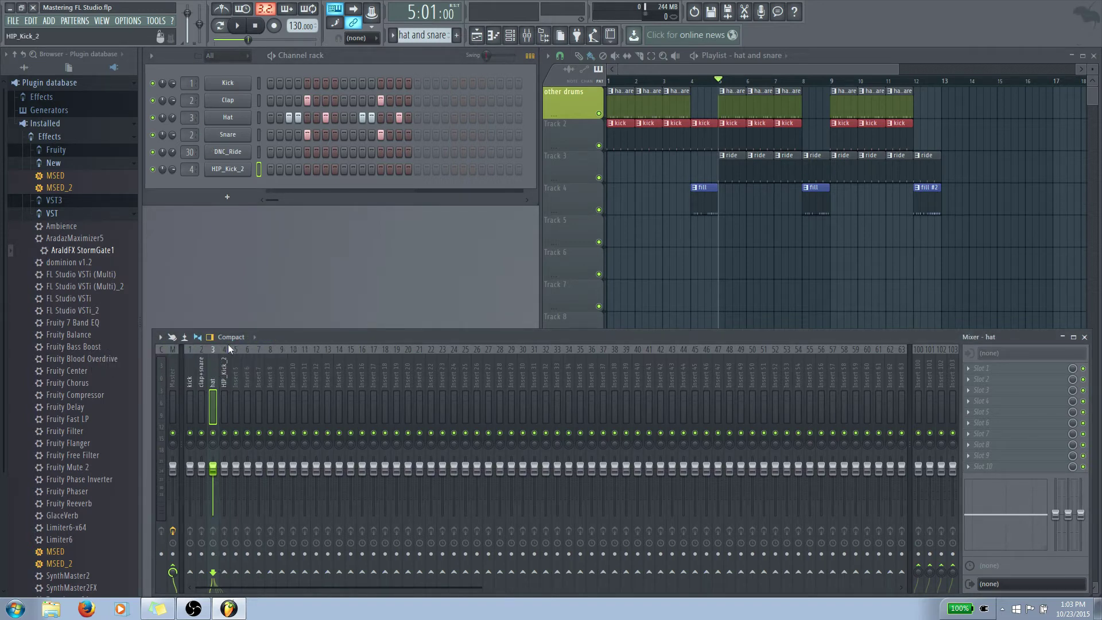
Clear the custom name HIP_Kick_2 from mixer Insert 4
left_click(227, 363)
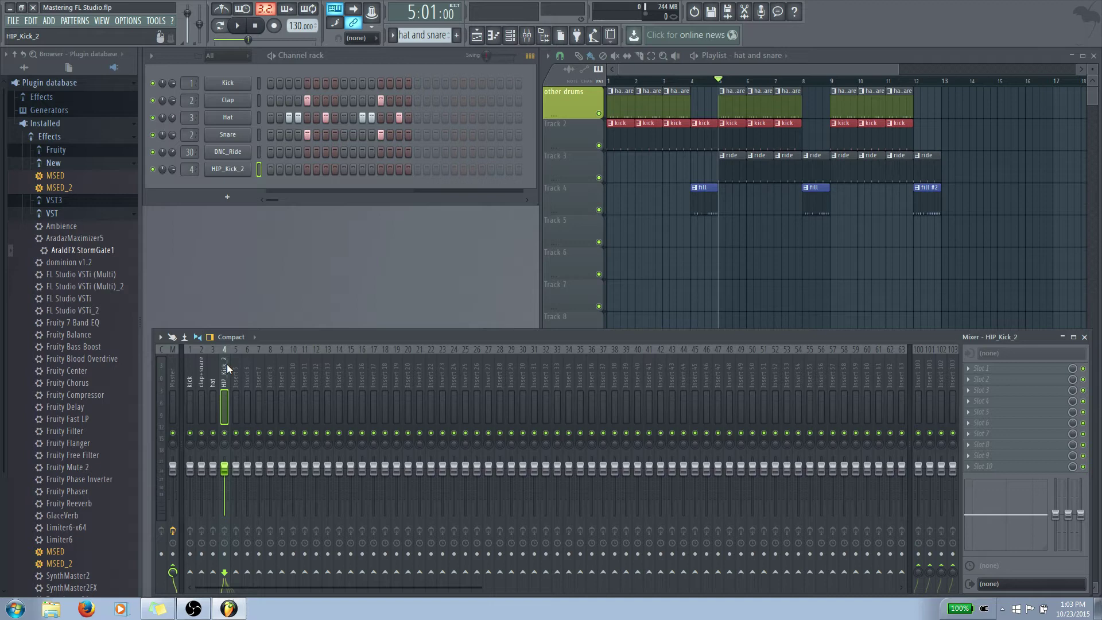
right_click(226, 365)
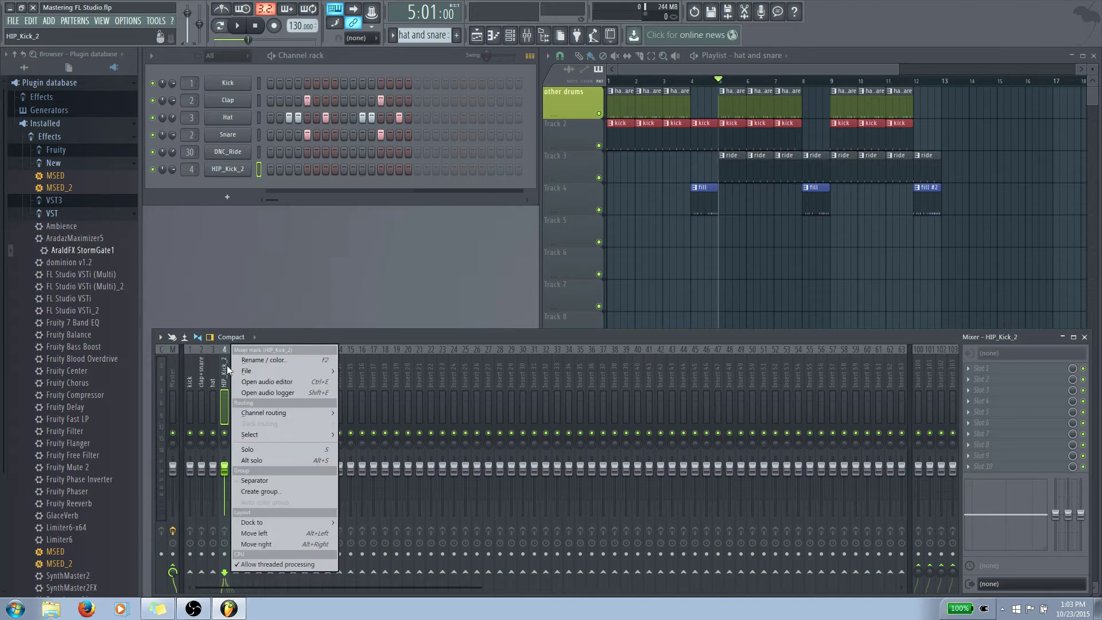
left_click(236, 351)
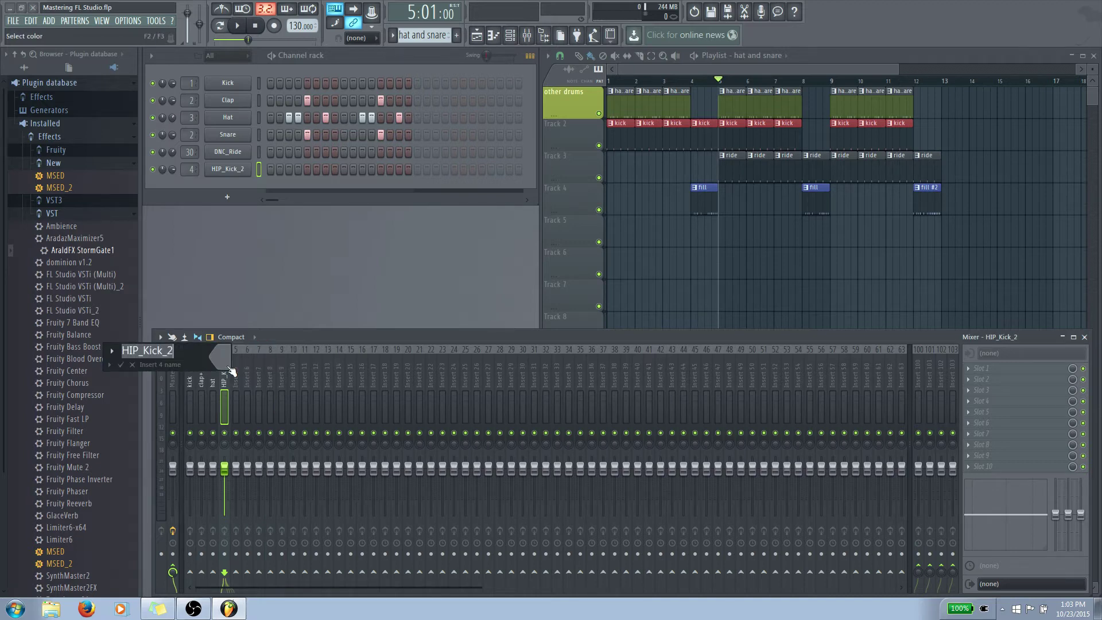
key("Delete")
key("Return")
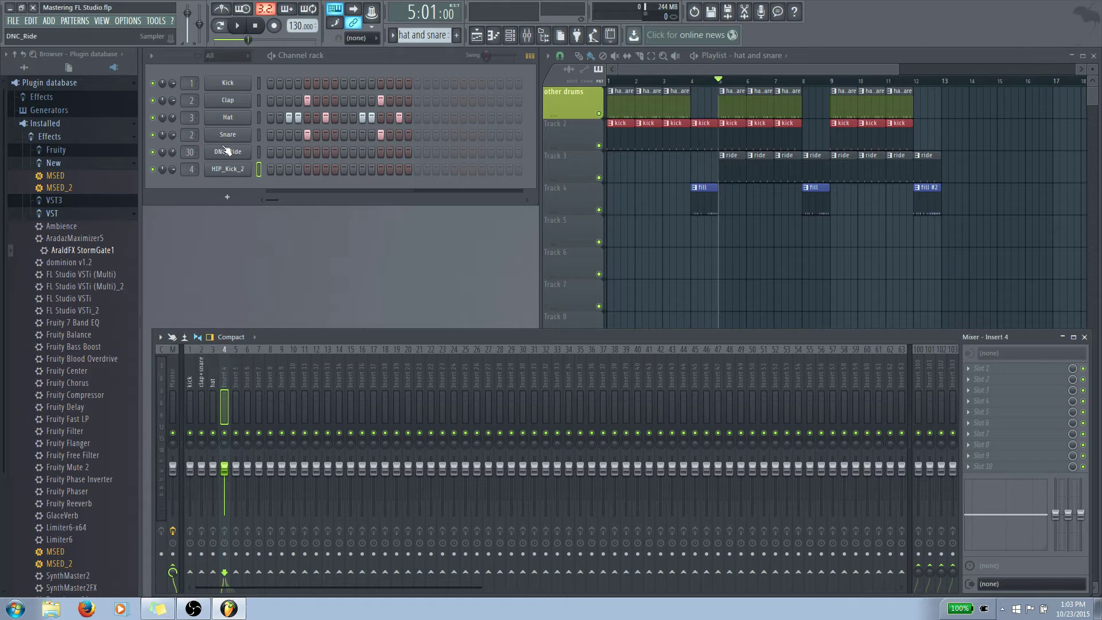
Route the HIP_Kick_2 channel to the kick mixer track, number 1
left_click_drag(190, 169, 190, 161)
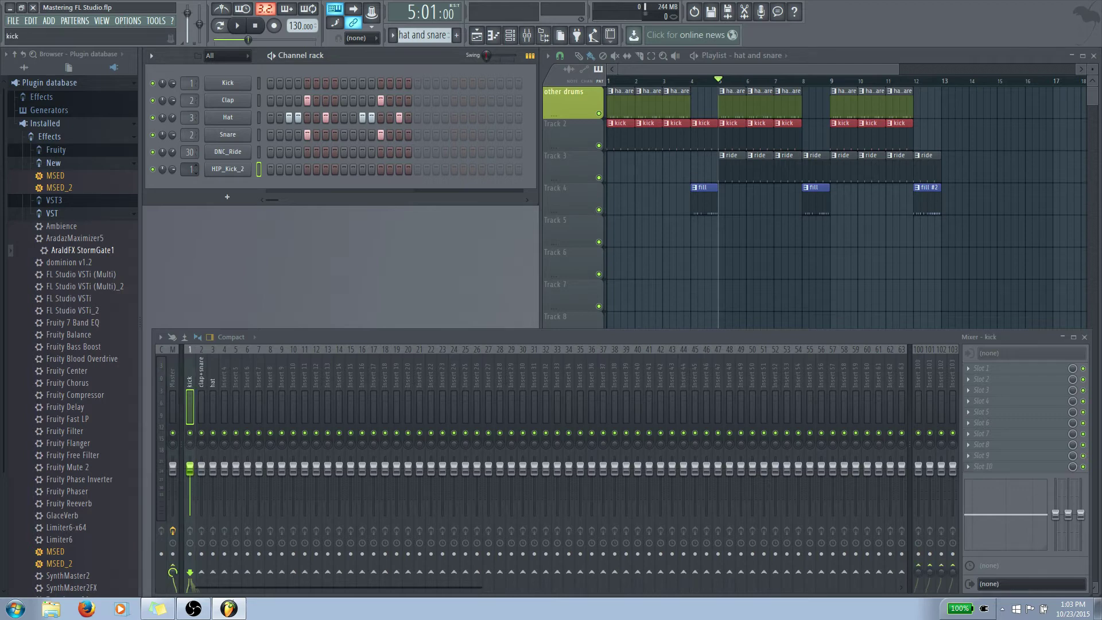
left_click(201, 375)
left_click(211, 370)
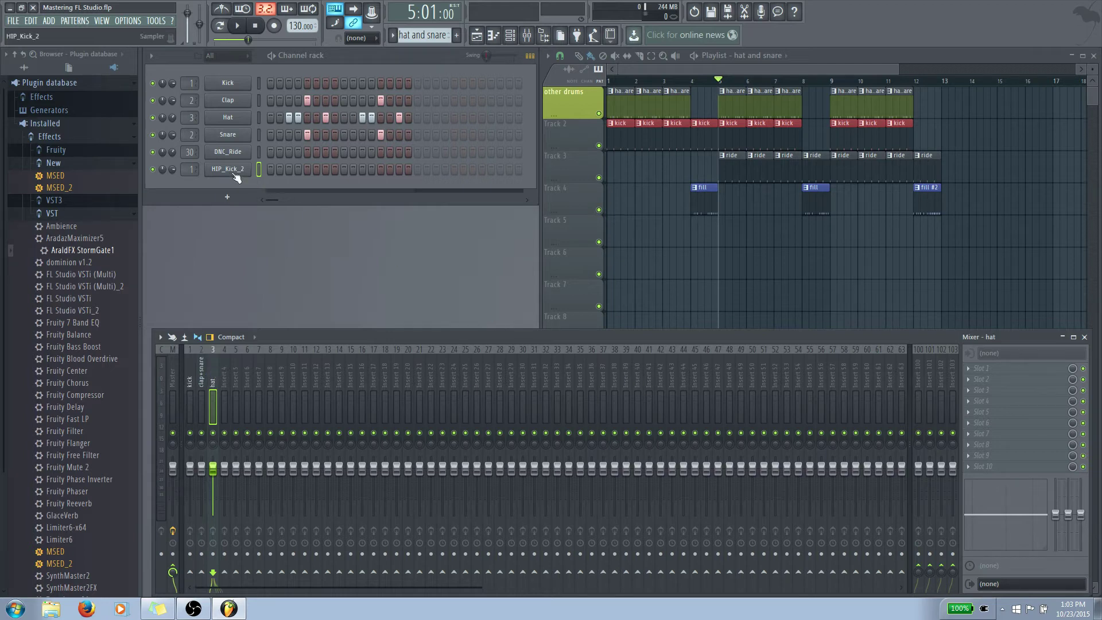
Route the DNC_Ride channel to mixer track 4 and rename that insert as ride
left_click_drag(189, 152, 190, 171)
right_click(222, 363)
left_click(230, 360)
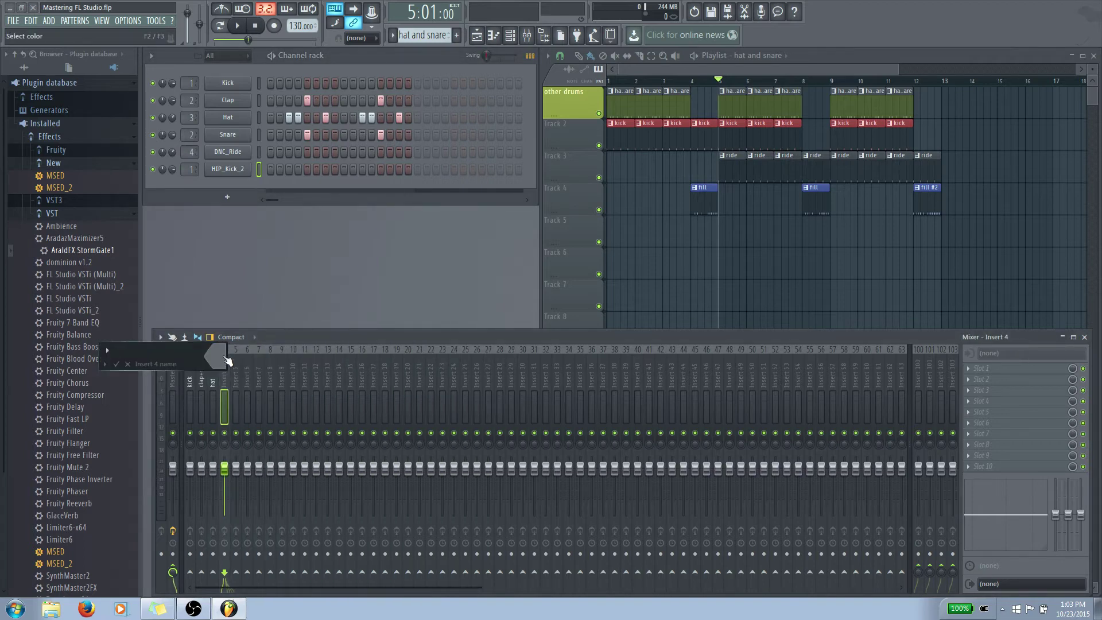
type("ricde")
key("BackSpace")
key("BackSpace")
key("BackSpace")
type("d")
key("Return")
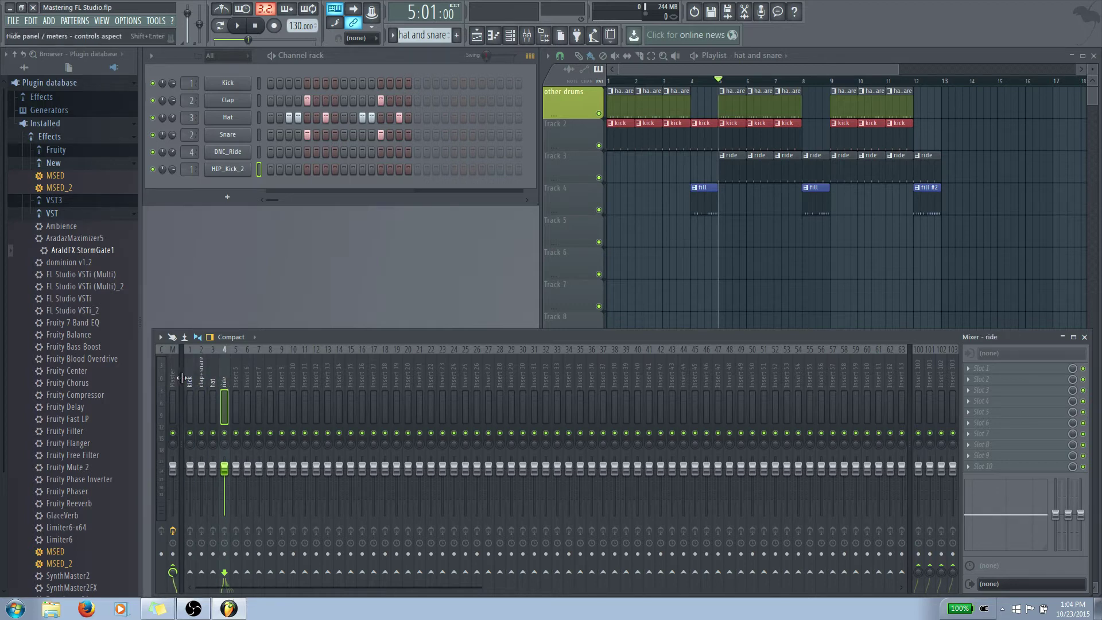
Select the kick mixer track and play the arrangement from bar 5 to check the drum tracks' levels
left_click(190, 402)
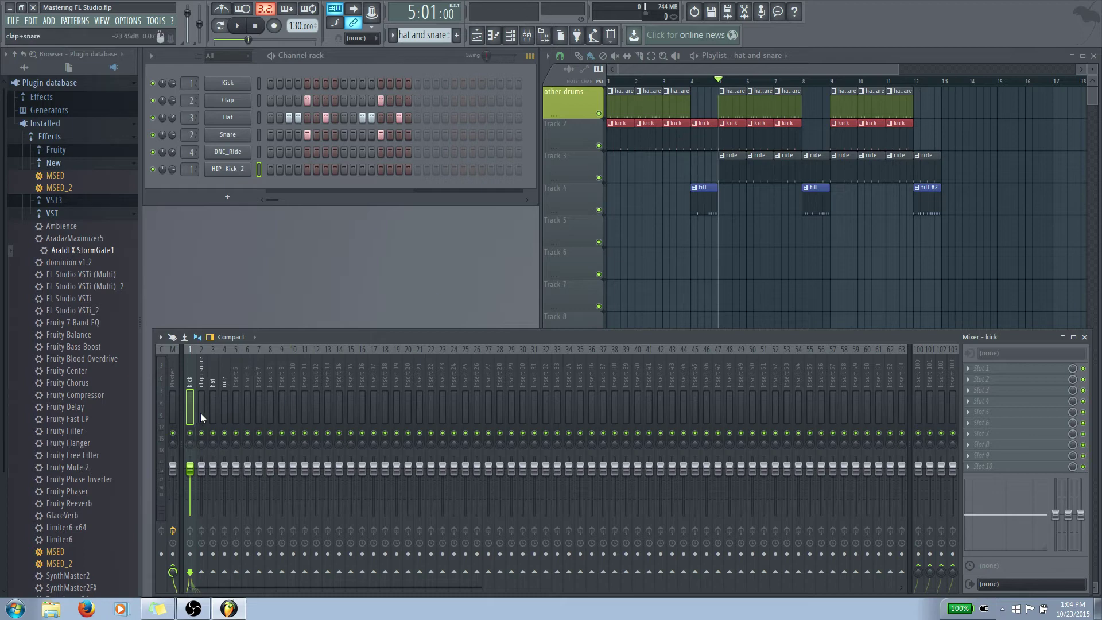
key("space")
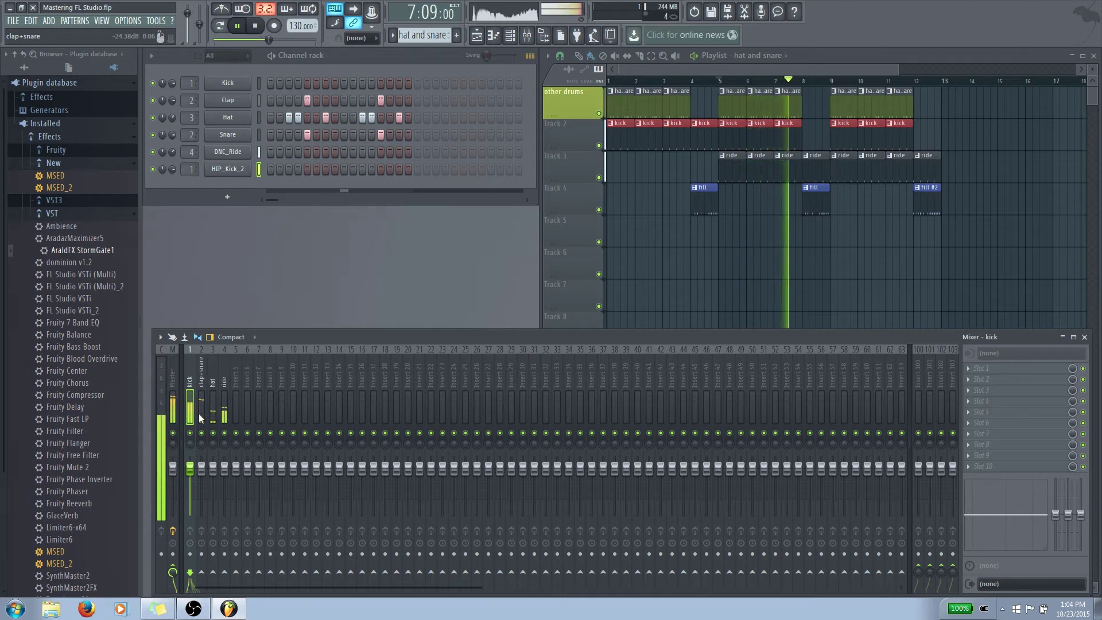
key("space")
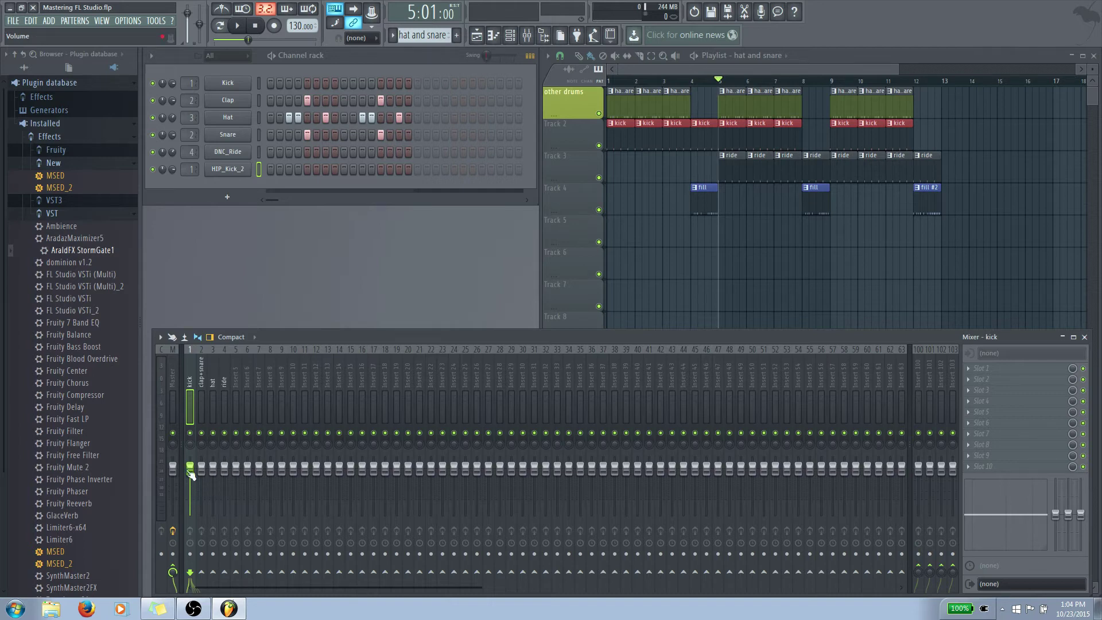
Lower the volume faders of the kick, clap+snare, hat and ride mixer tracks, checking the balance during playback
mouse_move(191, 473)
left_mouse_down()
mouse_move(201, 500)
mouse_move(224, 456)
mouse_move(212, 473)
mouse_move(224, 484)
mouse_move(195, 473)
left_mouse_up()
key("space")
key("space")
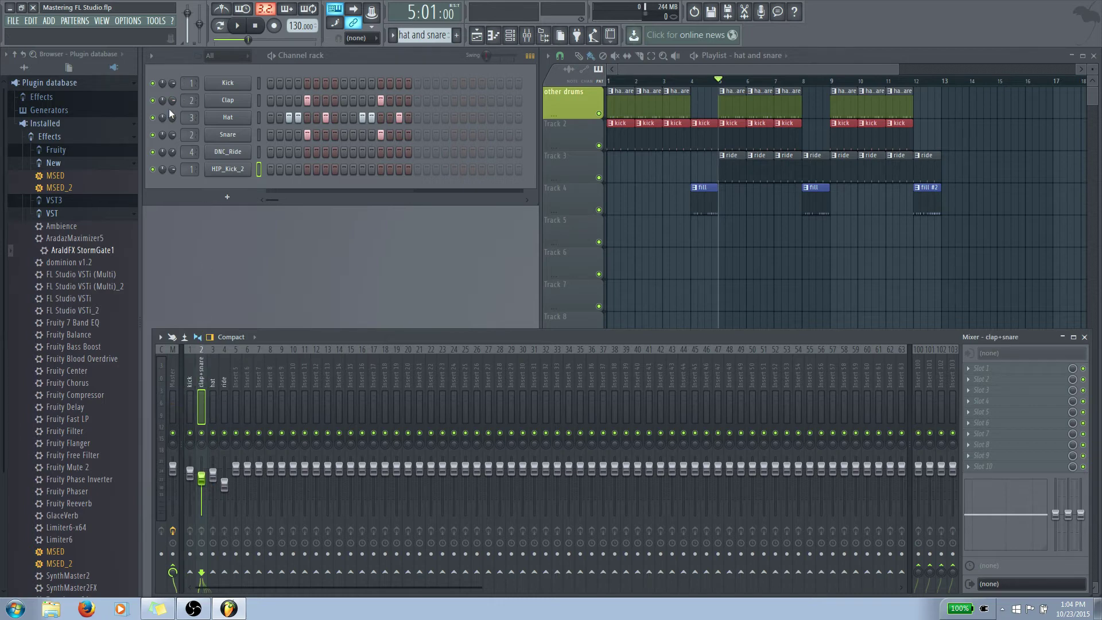
mouse_move(172, 84)
left_mouse_down()
mouse_move(172, 93)
mouse_move(172, 82)
left_mouse_up()
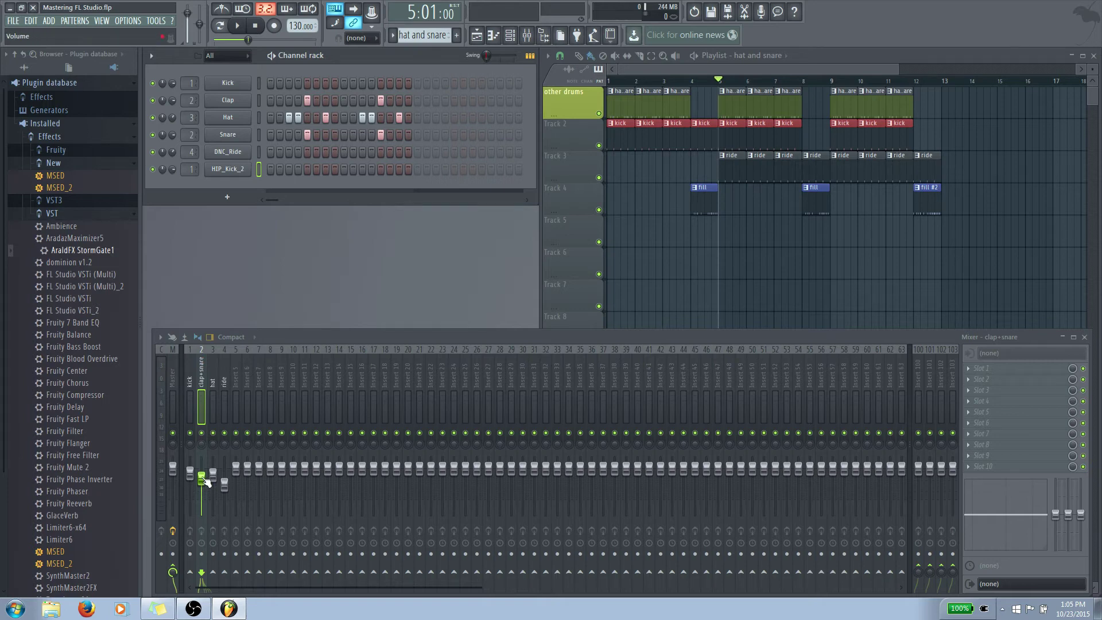
Try the clap+snare fader at levels up to 125% during playback, and lower it to about 70%
left_click_drag(202, 477, 201, 510)
key("space")
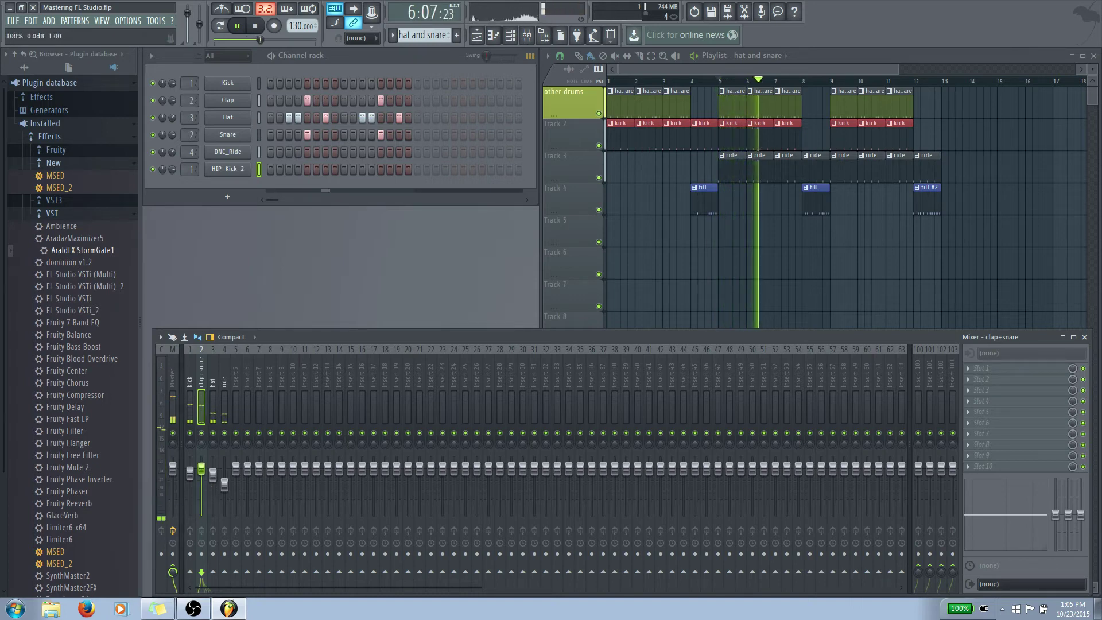
left_click_drag(201, 510, 201, 456)
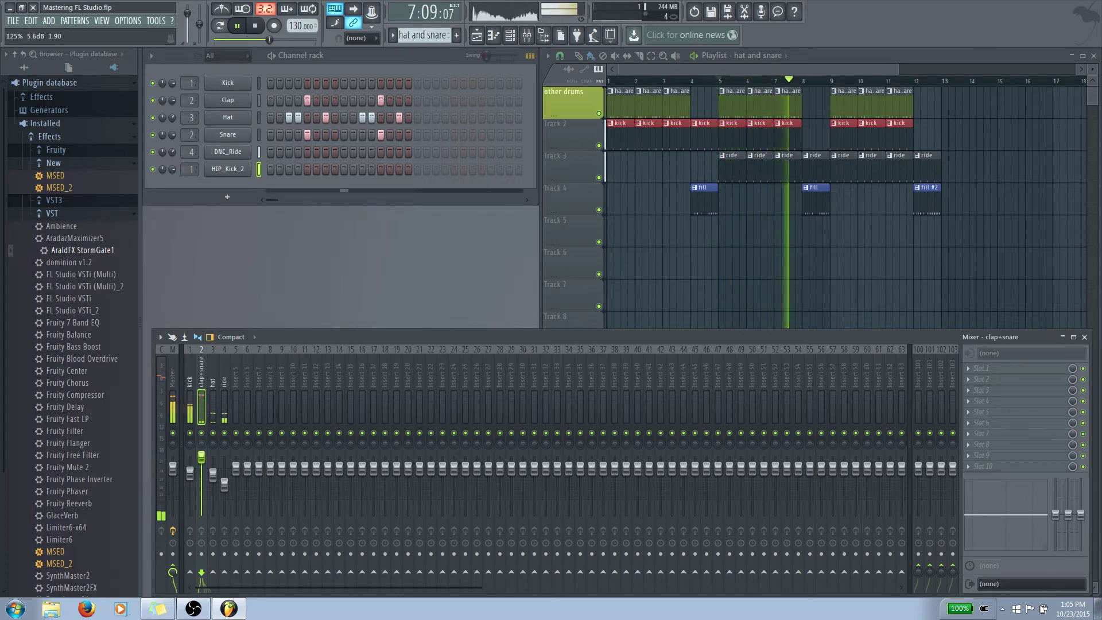
key("space")
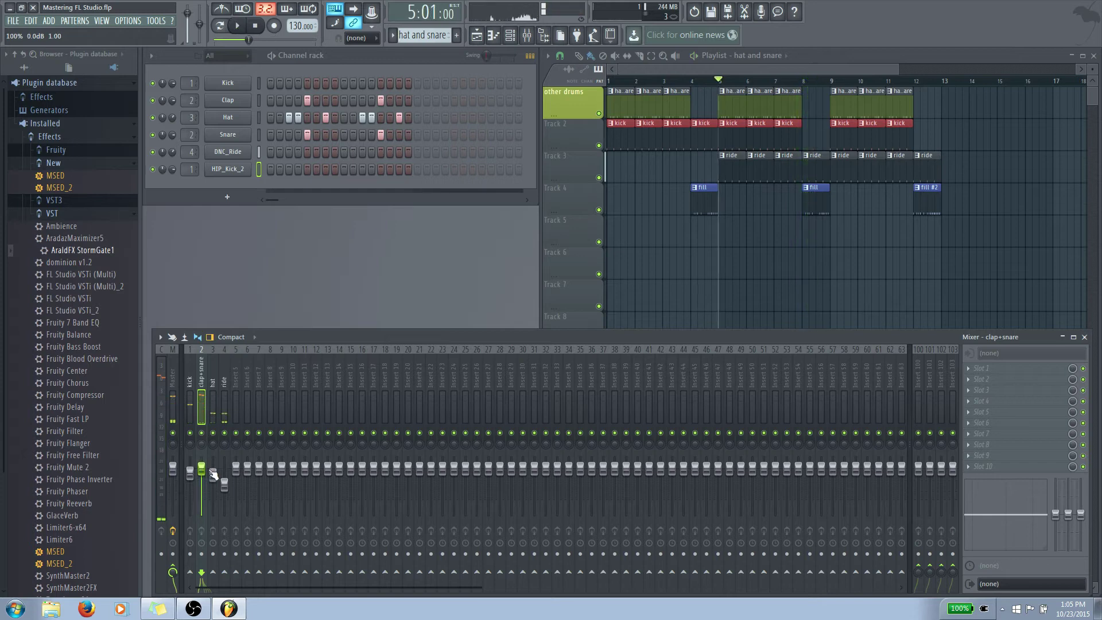
left_click_drag(202, 457, 201, 482)
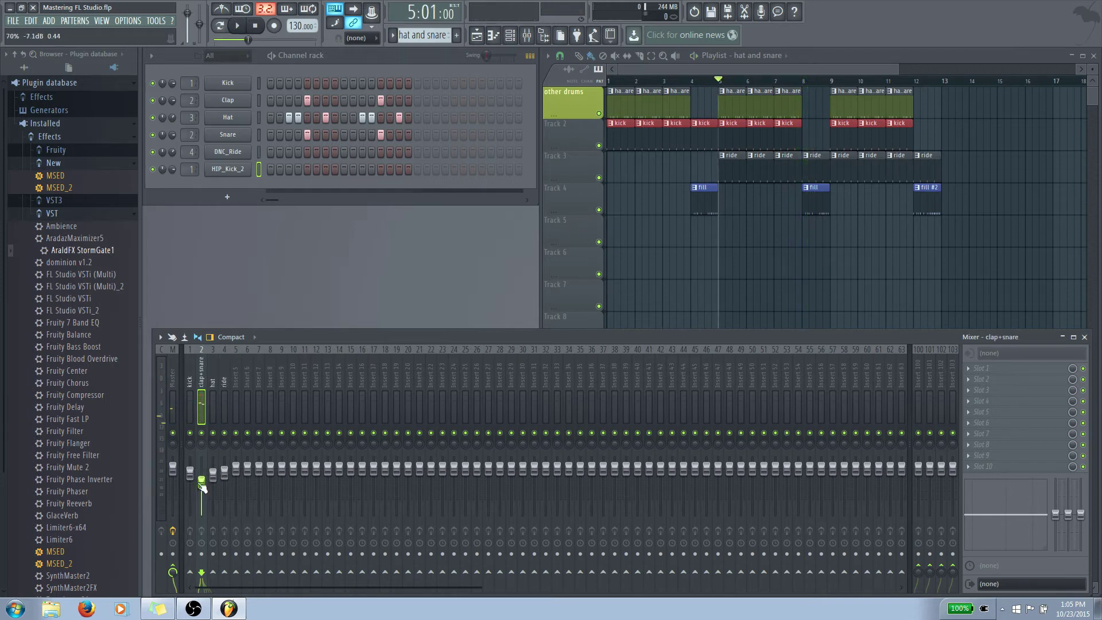
Examine the kick, clap+snare, hat, ride, Current and Master mixer tracks and their effect slots one by one
left_click(192, 401)
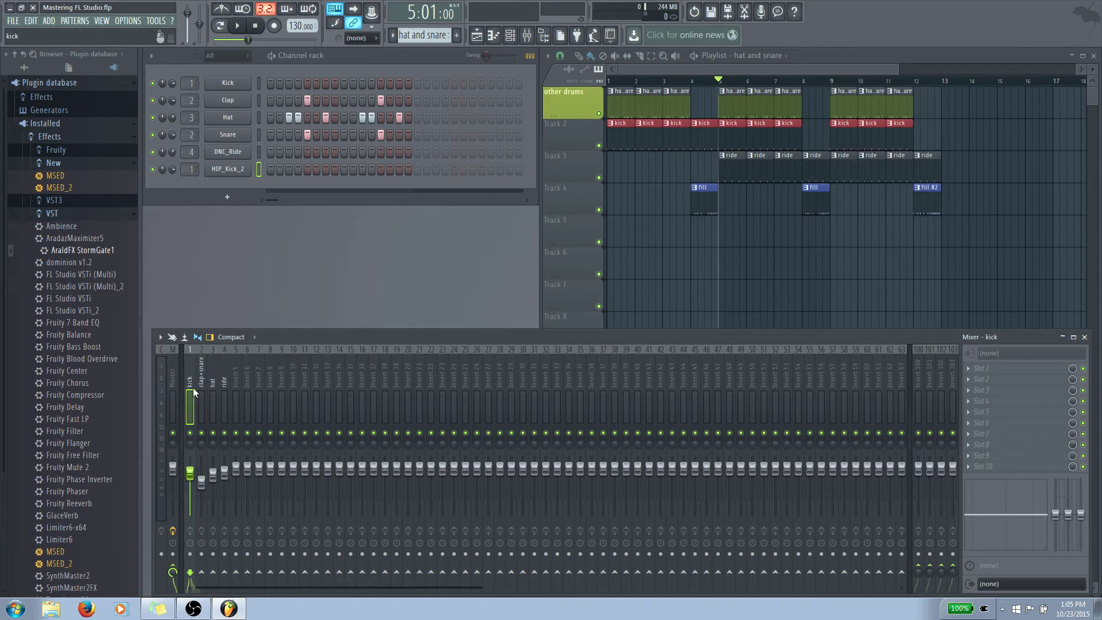
left_click(213, 402)
left_click(186, 383)
left_click(205, 381)
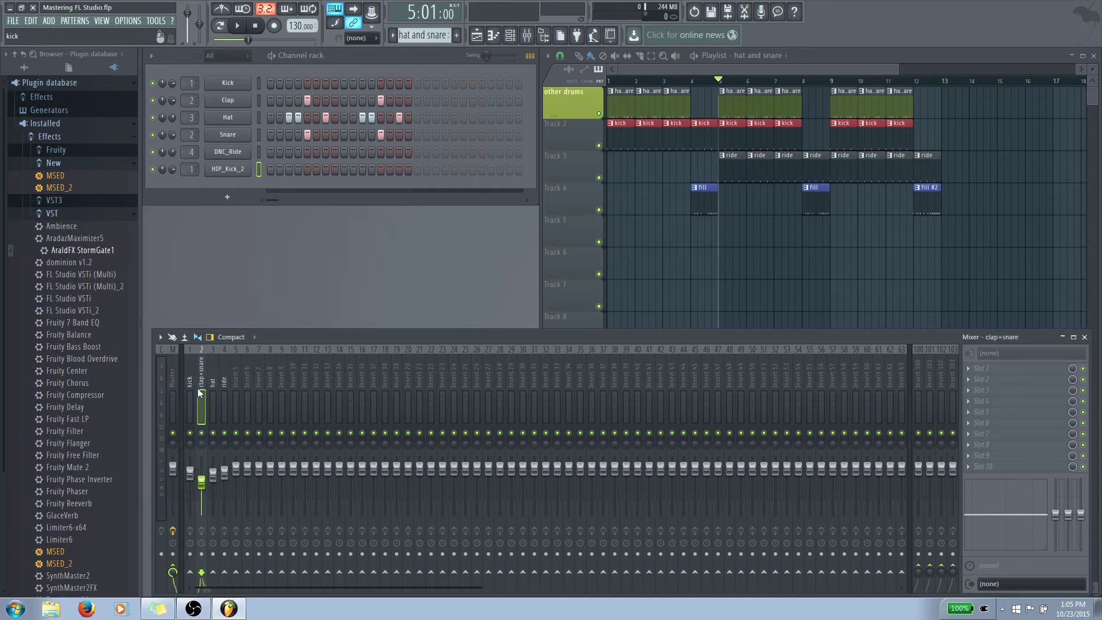
left_click(191, 389)
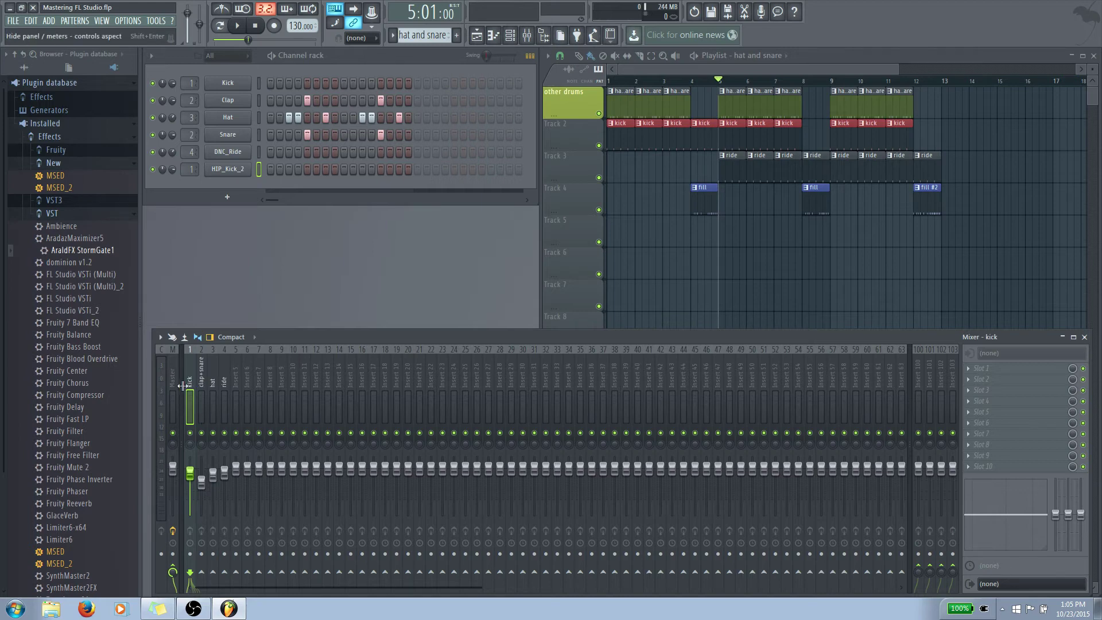
left_click(202, 380)
left_click(216, 384)
left_click(205, 381)
left_click(190, 384)
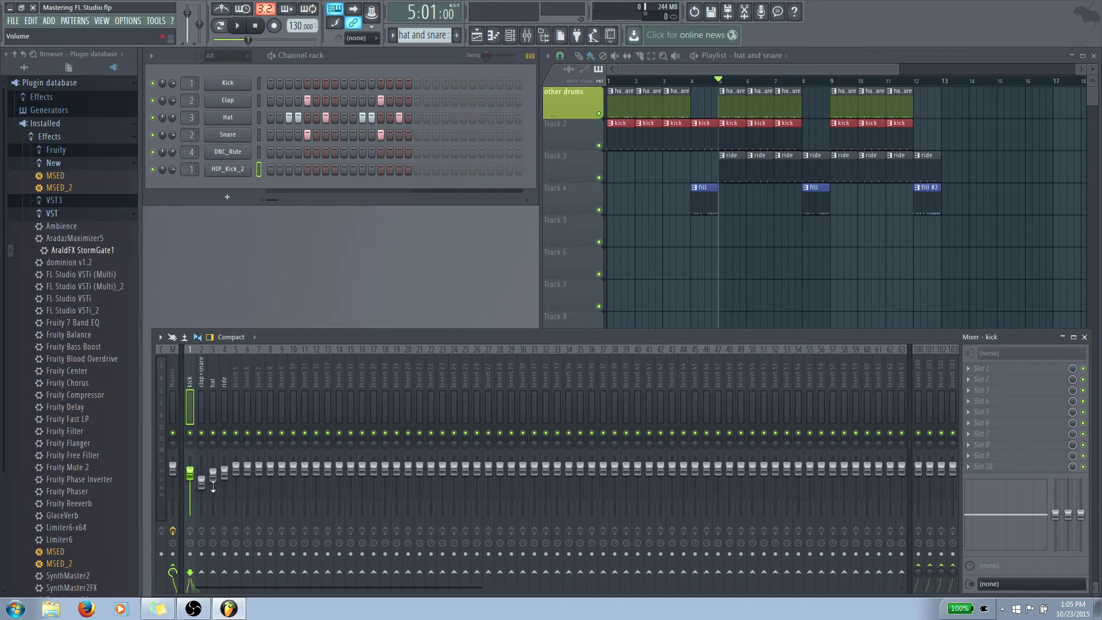
left_click(165, 367)
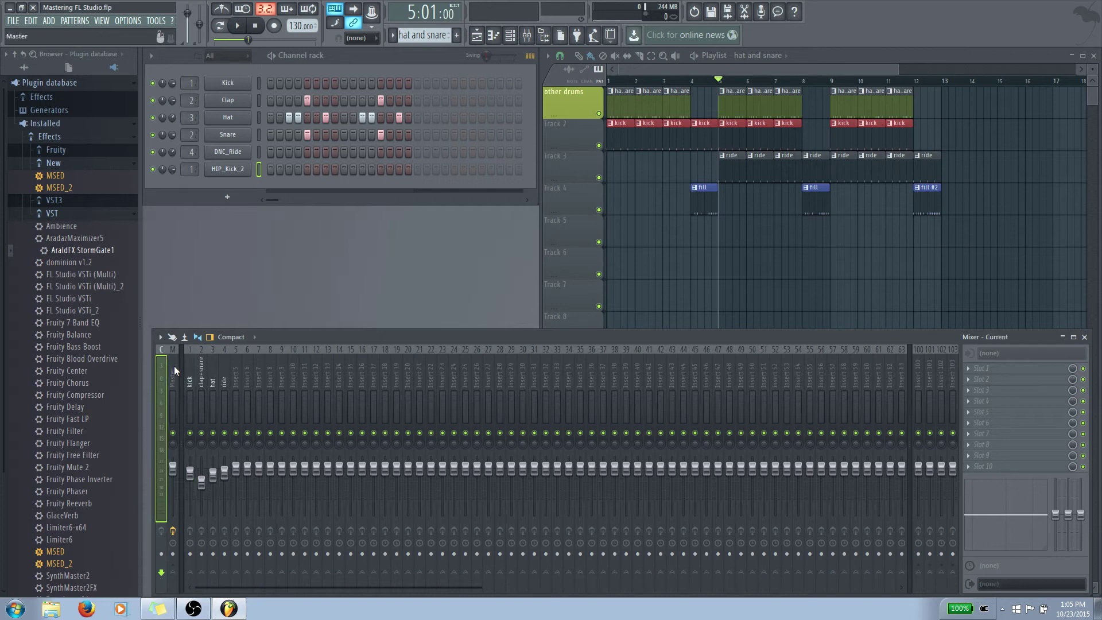
left_click(173, 367)
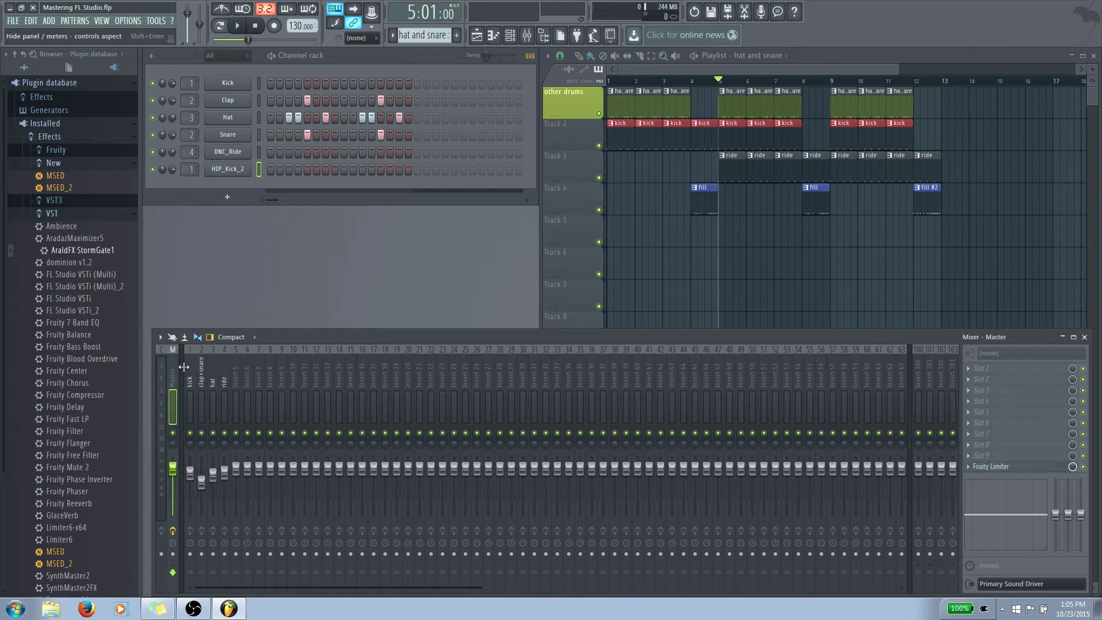
left_click(190, 367)
left_click(197, 367)
left_click(213, 368)
left_click(221, 370)
Load Fruity Blood Overdrive into effect slot 1 of the kick mixer track
left_click(189, 373)
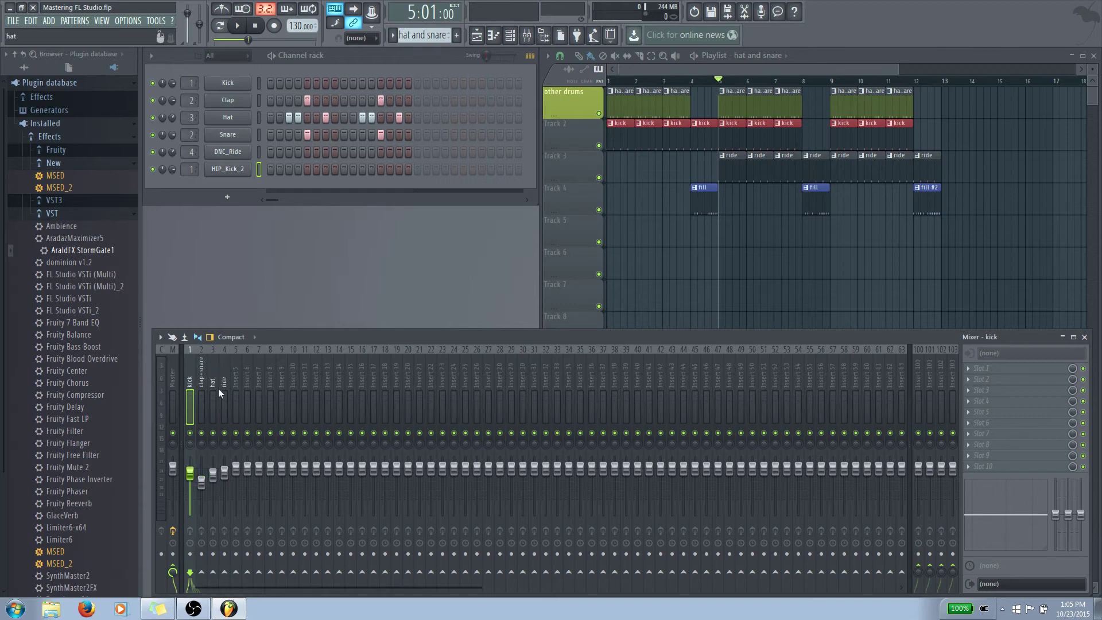
left_click(973, 369)
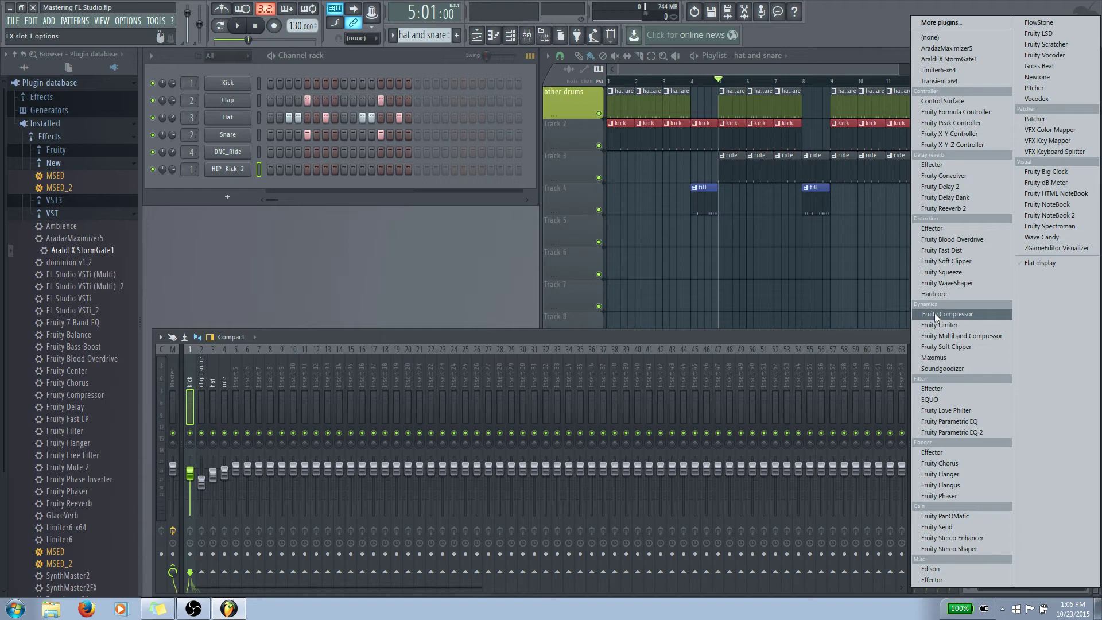
left_click(974, 239)
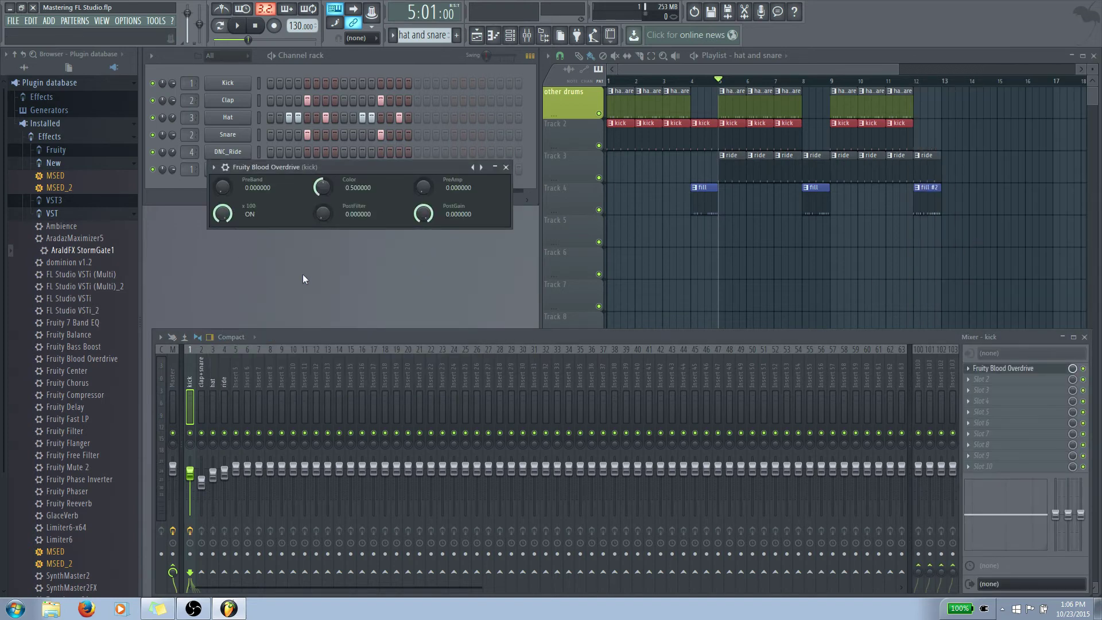
Raise the kick fader and set the overdrive's PreAmp to about 0.43 and PostGain to about -0.82 during playback, closing the plugin
left_click_drag(417, 213, 417, 235)
left_click_drag(365, 167, 427, 229)
left_click_drag(190, 471, 189, 468)
key("space")
mouse_move(474, 273)
left_mouse_down()
mouse_move(483, 241)
mouse_move(485, 279)
left_mouse_up()
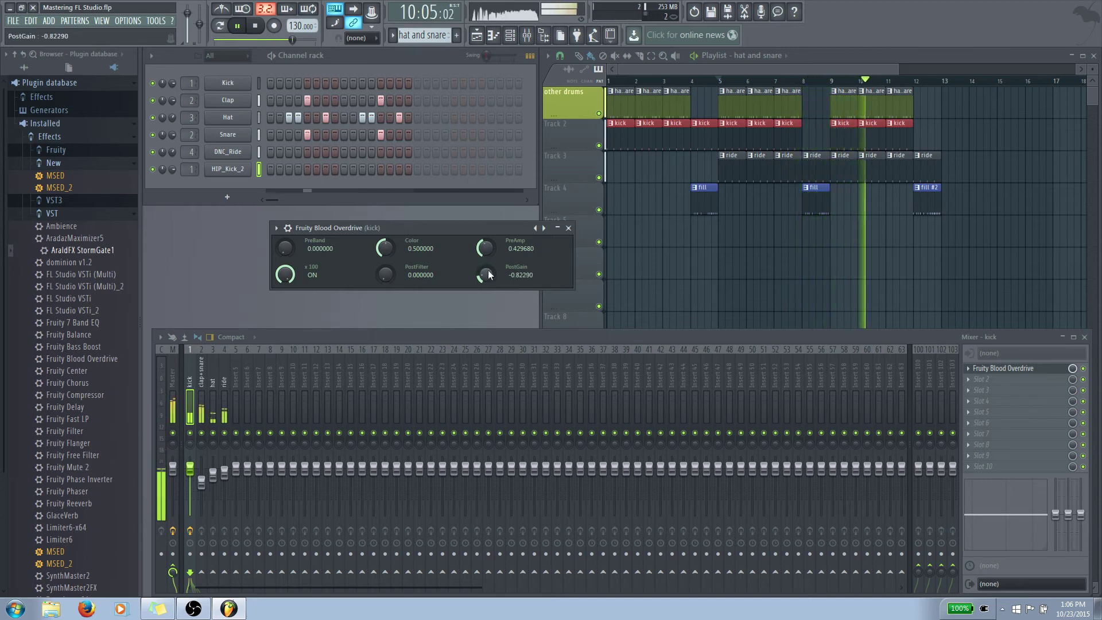
left_click(568, 228)
key("space")
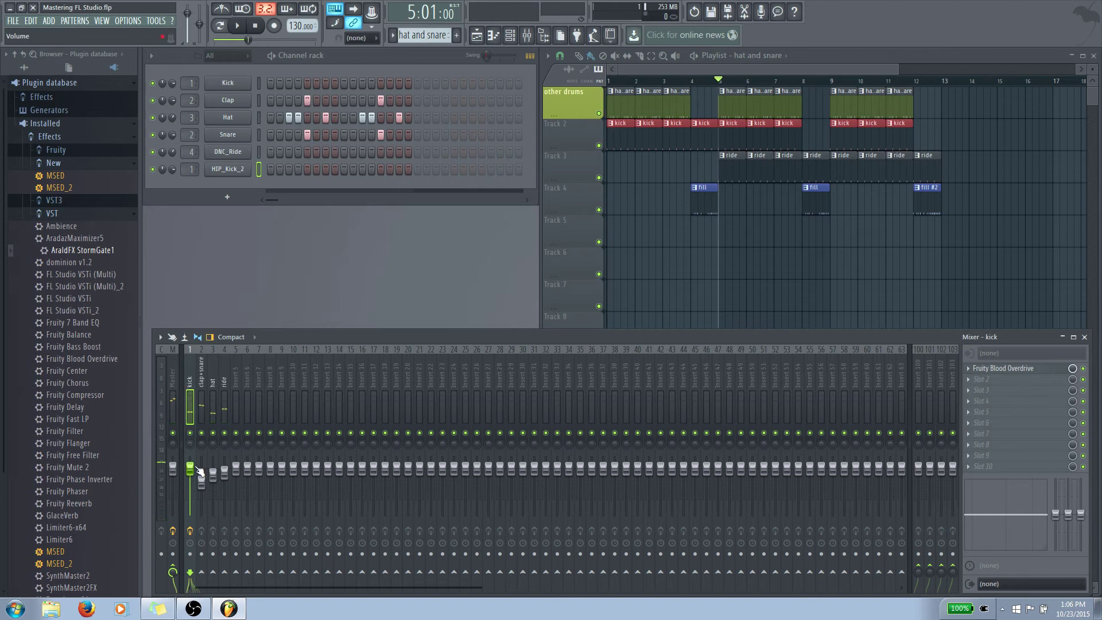
Compare the effect slots of the clap+snare, hat and kick mixer tracks
left_click(204, 373)
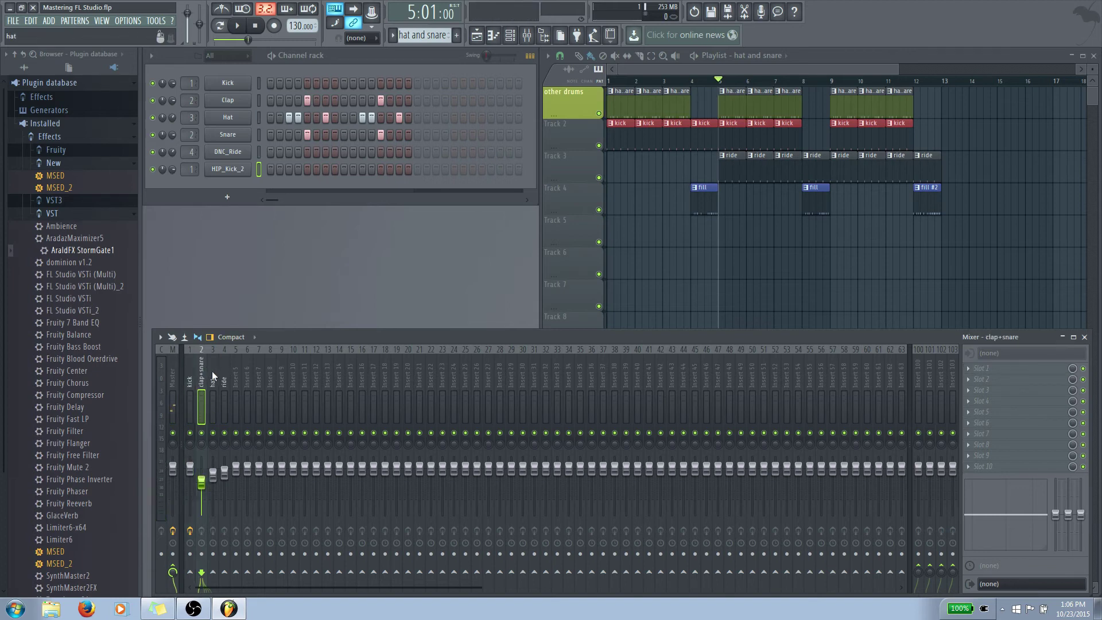
right_click(213, 373)
left_click(215, 373)
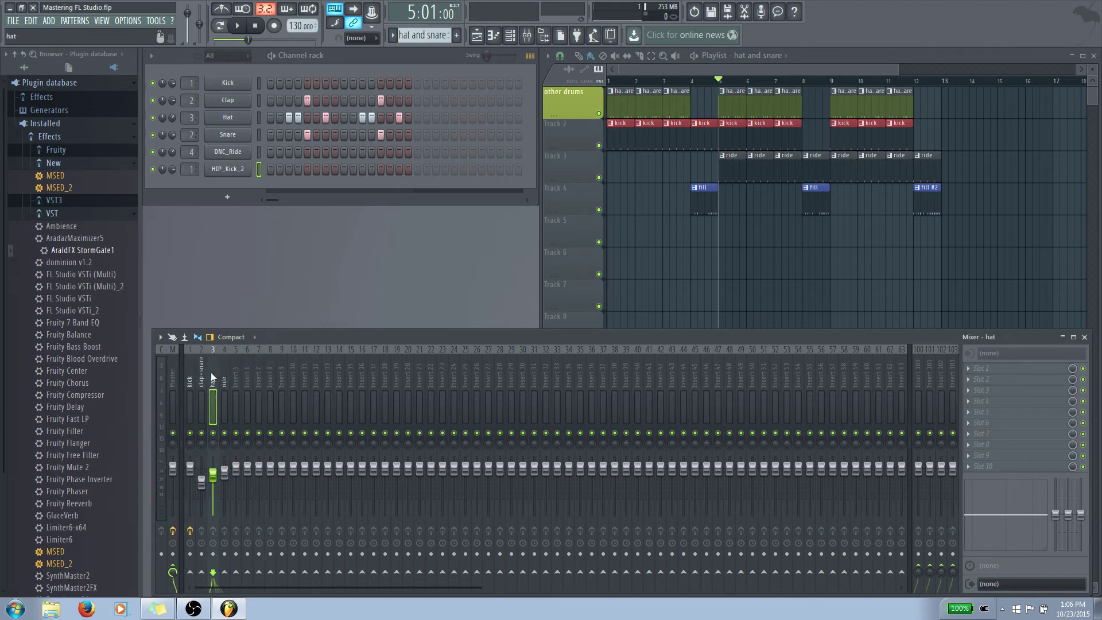
left_click(189, 372)
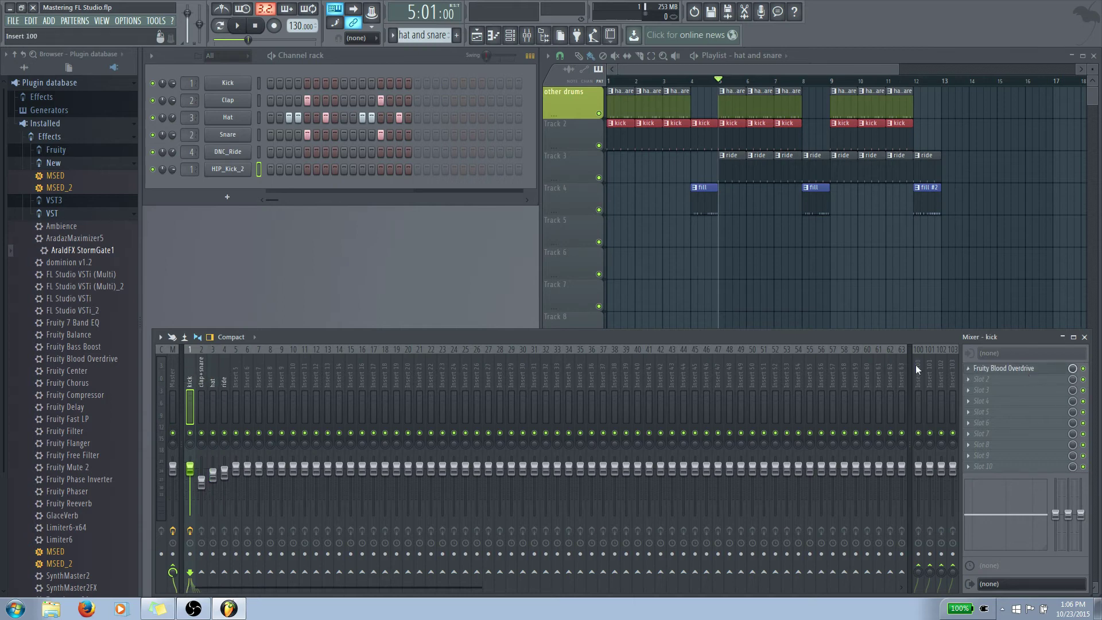
left_click(202, 372)
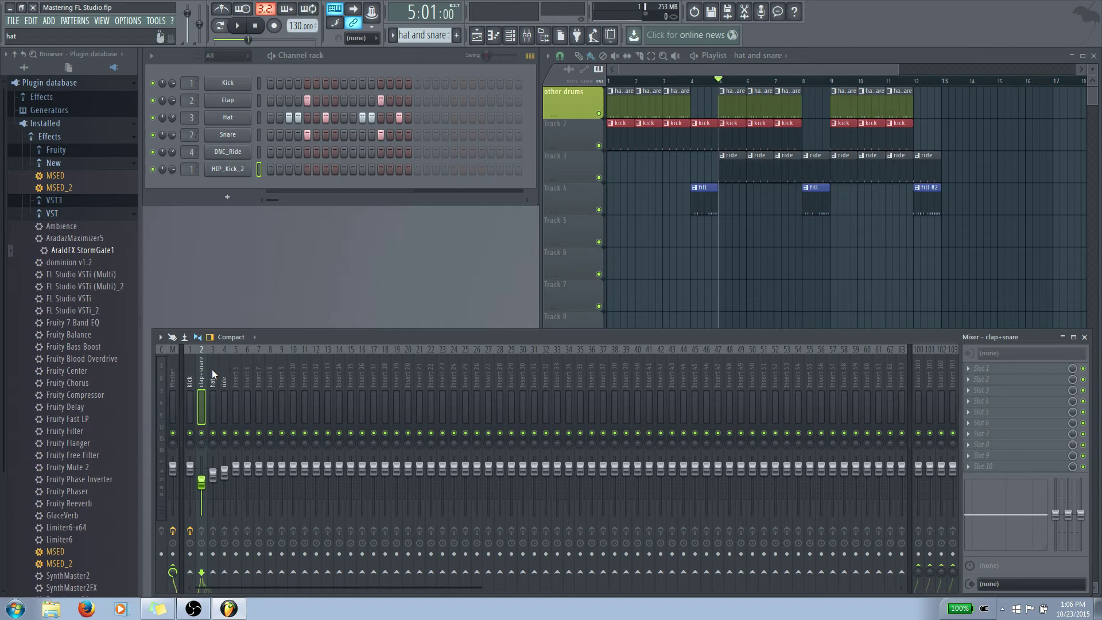
Load the Effector plugin into effect slot 1 of the hat mixer track
left_click(212, 371)
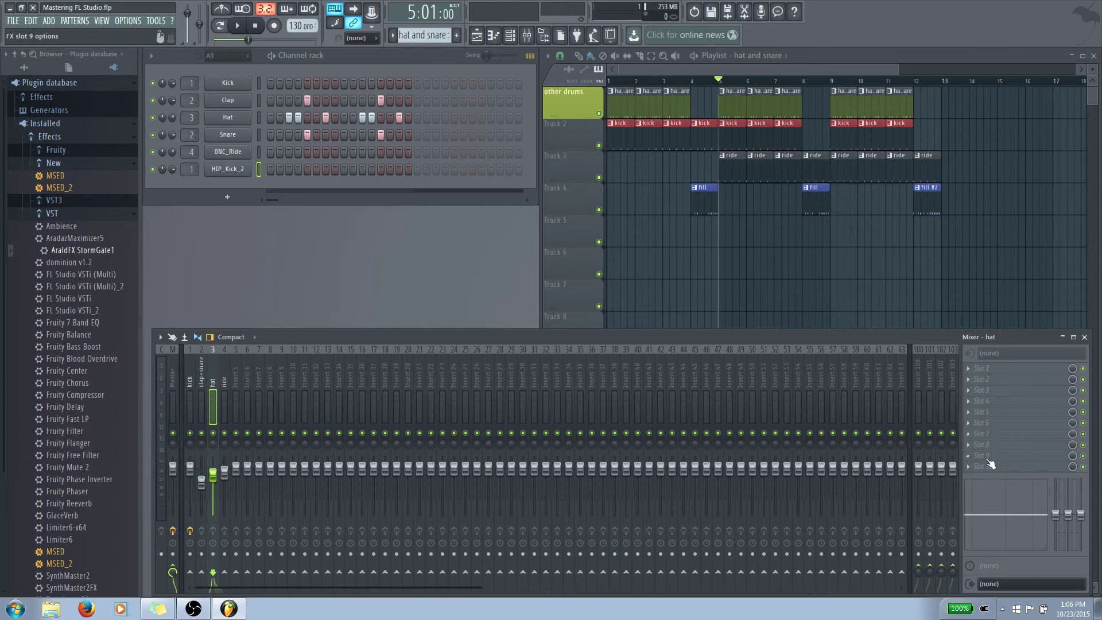
left_click(975, 369)
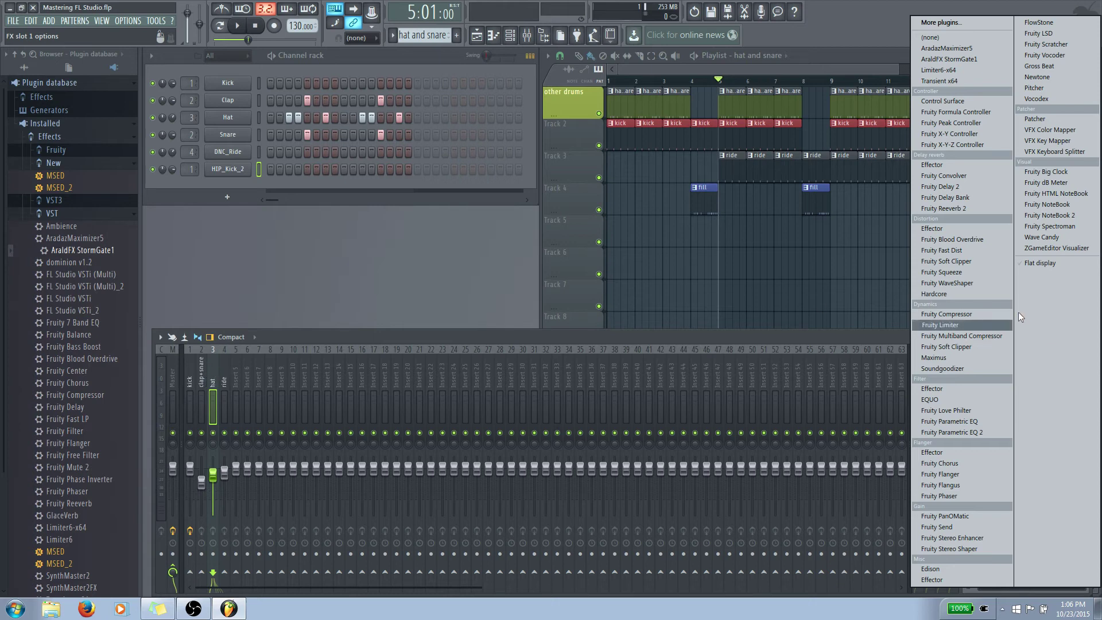
left_click(948, 229)
Turn off Effector's bypass, choose its Lo-Fi effect with a low X and middle Y position, and audition the hat during playback, closing the plugin
left_click(170, 242)
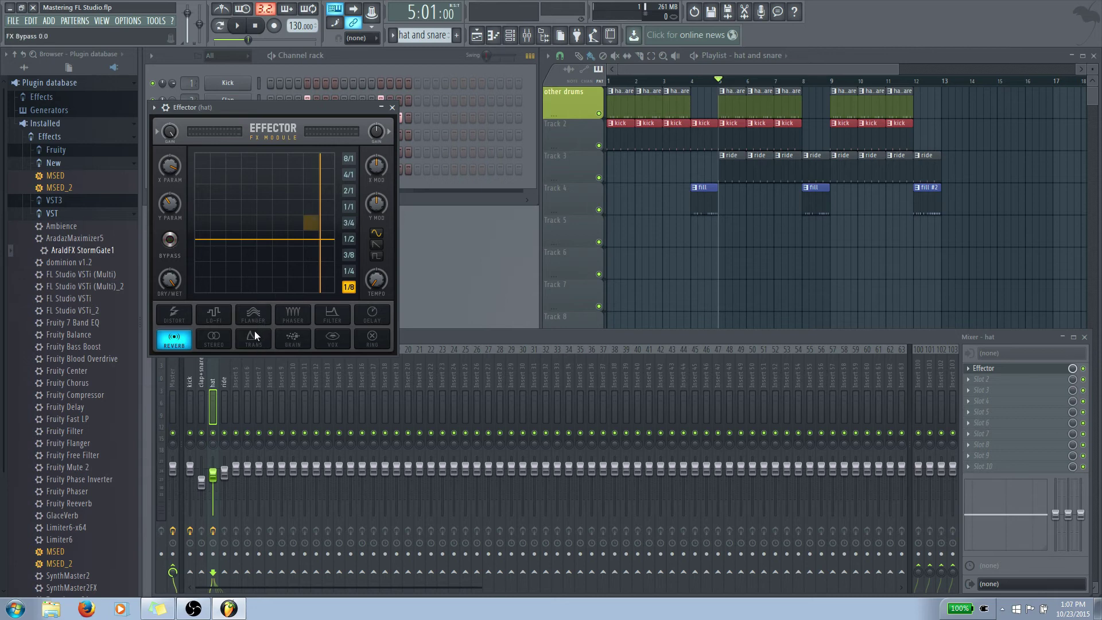
left_click(214, 314)
left_click_drag(297, 238, 235, 242)
key("space")
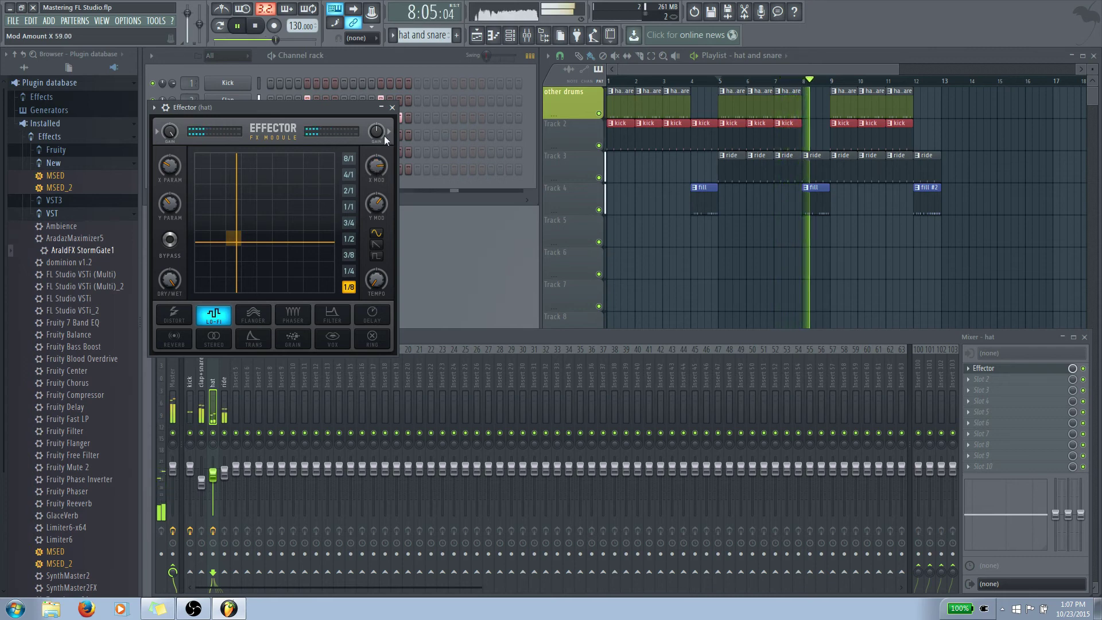
left_click(392, 107)
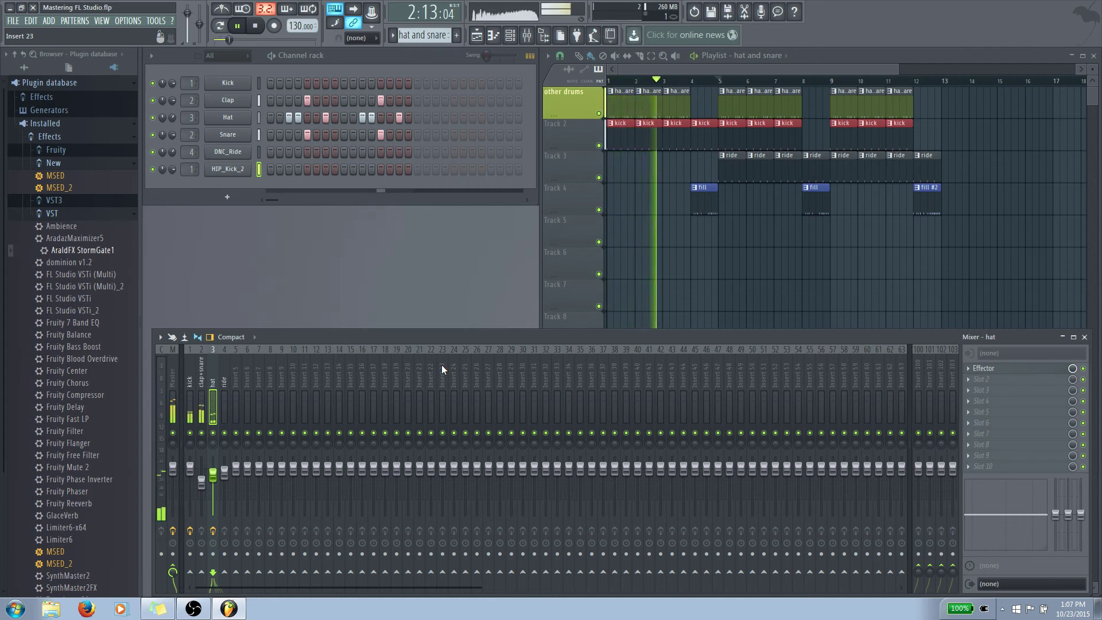
key("space")
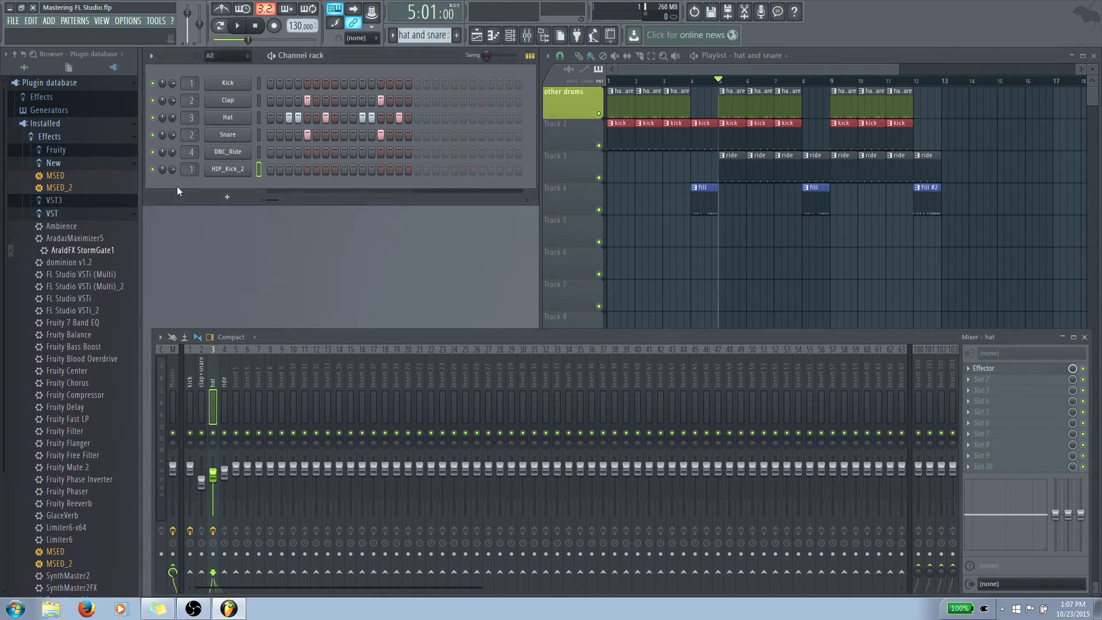
Check the kick mixer track and inspect the Snare channel's sampler settings and mixer routing, closing the channel window
left_click(190, 382)
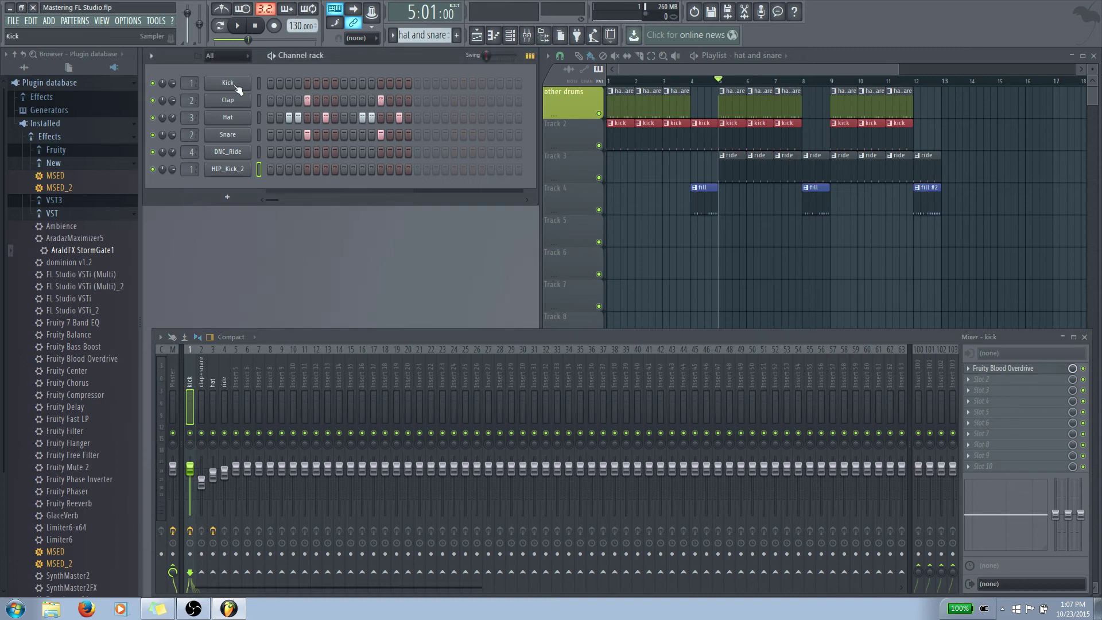
left_click(240, 136)
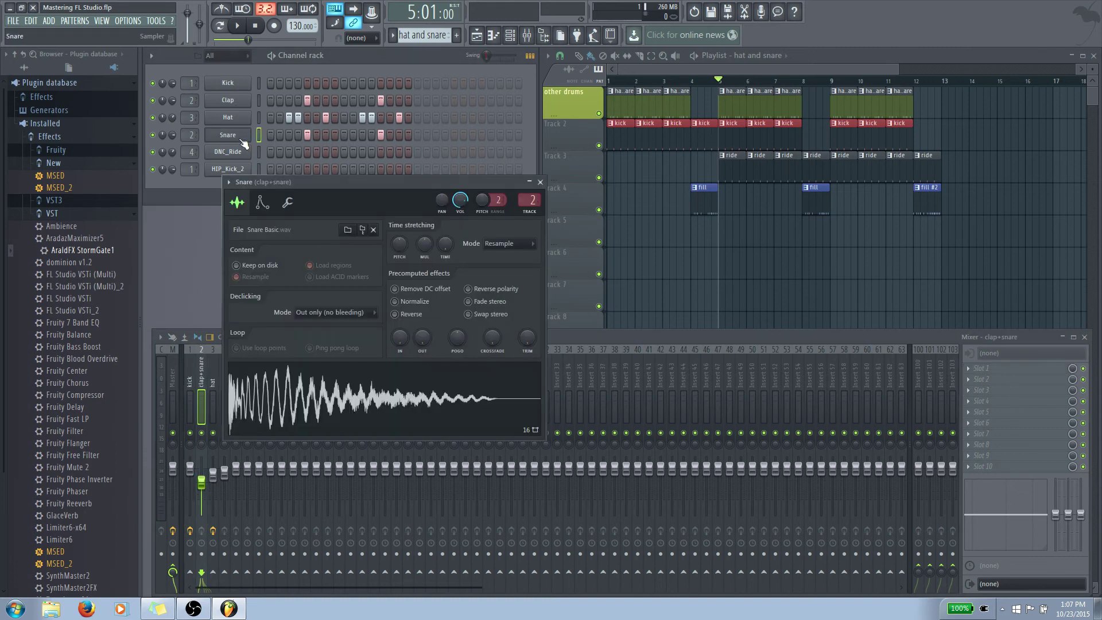
left_click(540, 182)
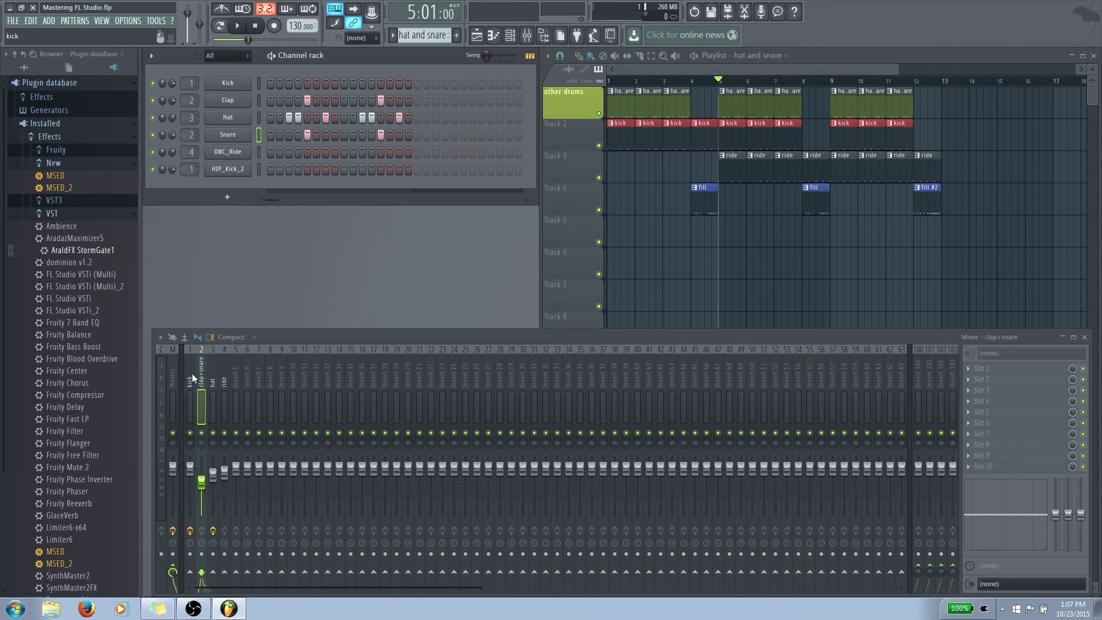
Review the hat, ride, clap+snare, Master and kick mixer tracks and their effect slots
left_click(217, 380)
left_click(225, 381)
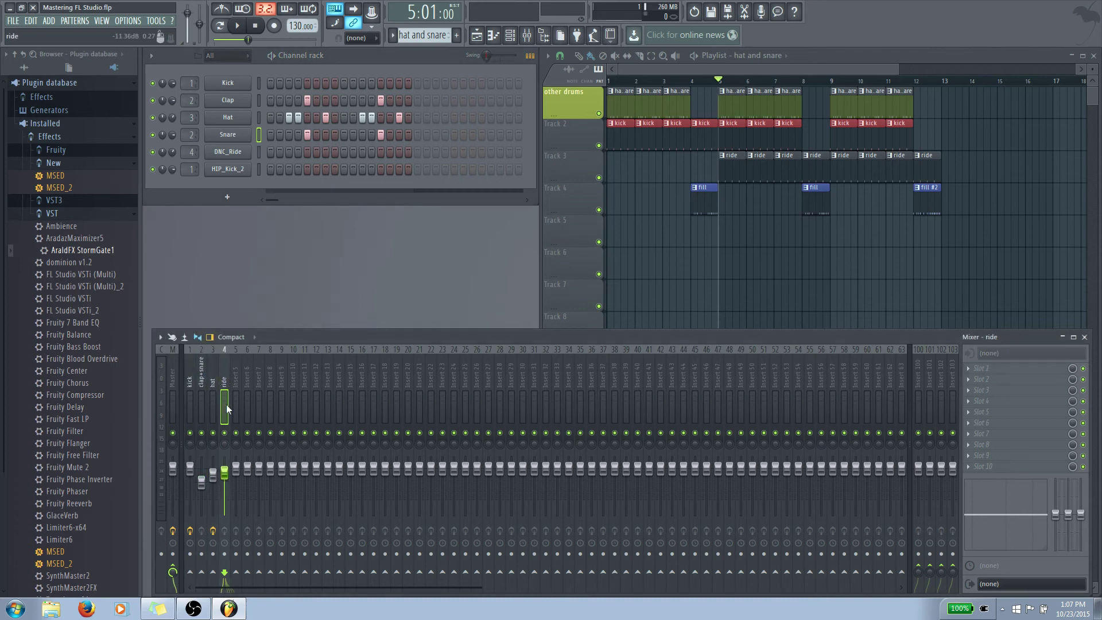
left_click(200, 402)
left_click(170, 371)
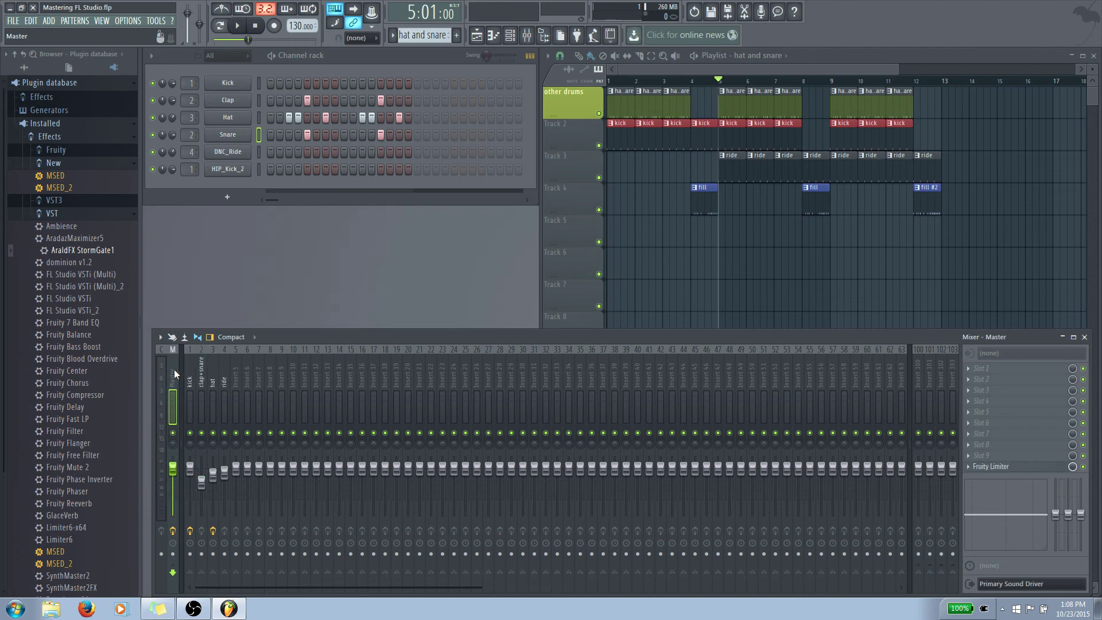
left_click(187, 367)
left_click(214, 370)
left_click(200, 370)
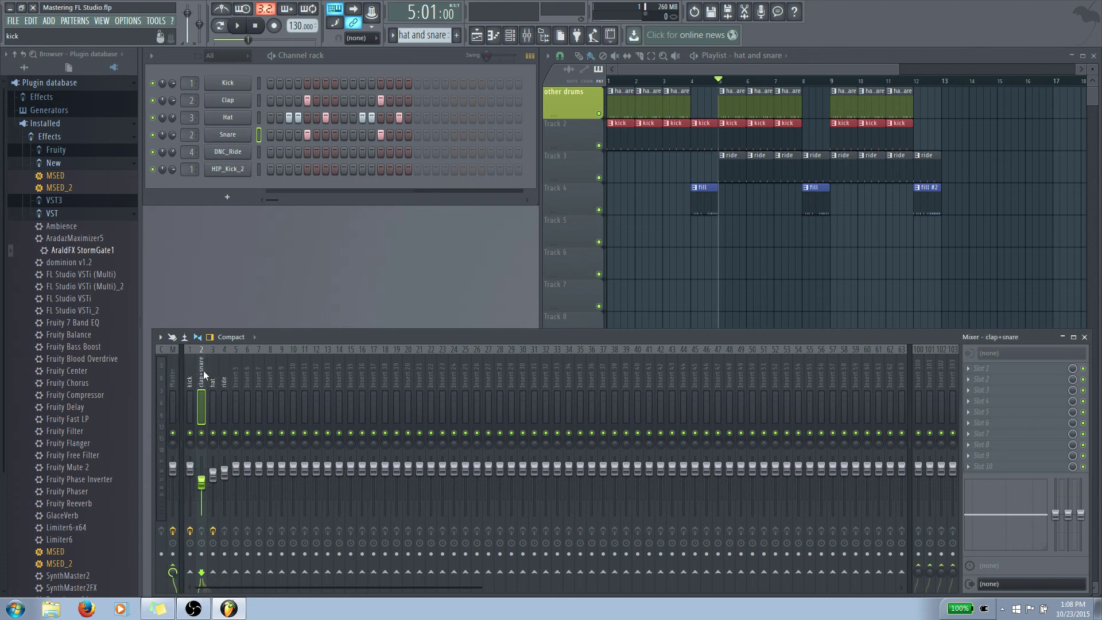
Browse the plugins available for effect slot 2 of the kick mixer track without loading one
left_click(191, 370)
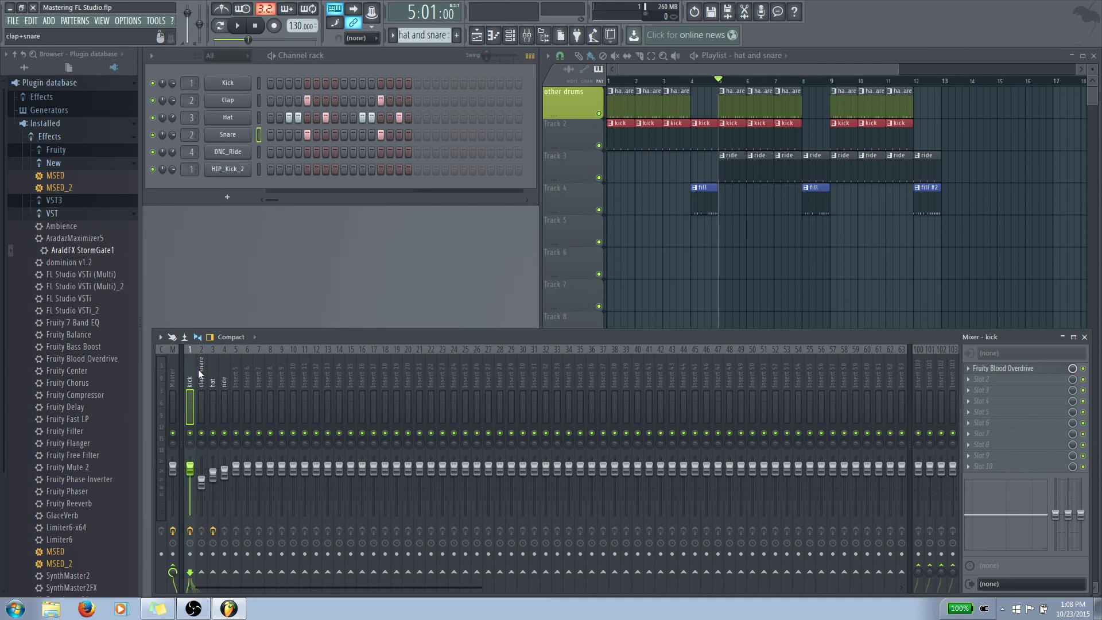
left_click(985, 380)
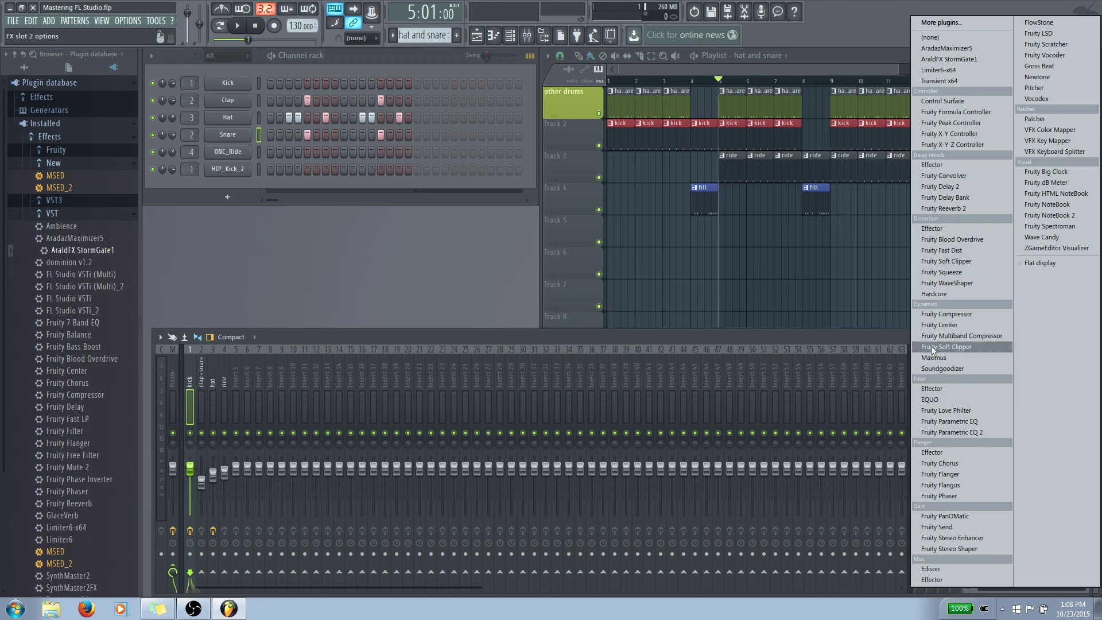
left_click(882, 336)
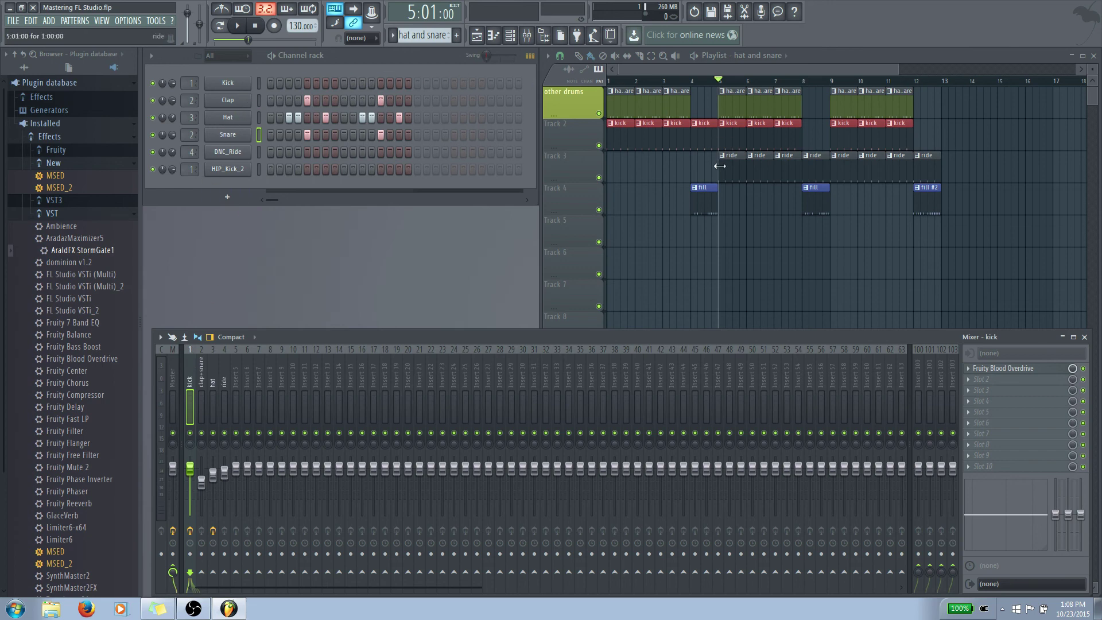
Raise the clap+snare mixer track's fader slightly
left_click(201, 376)
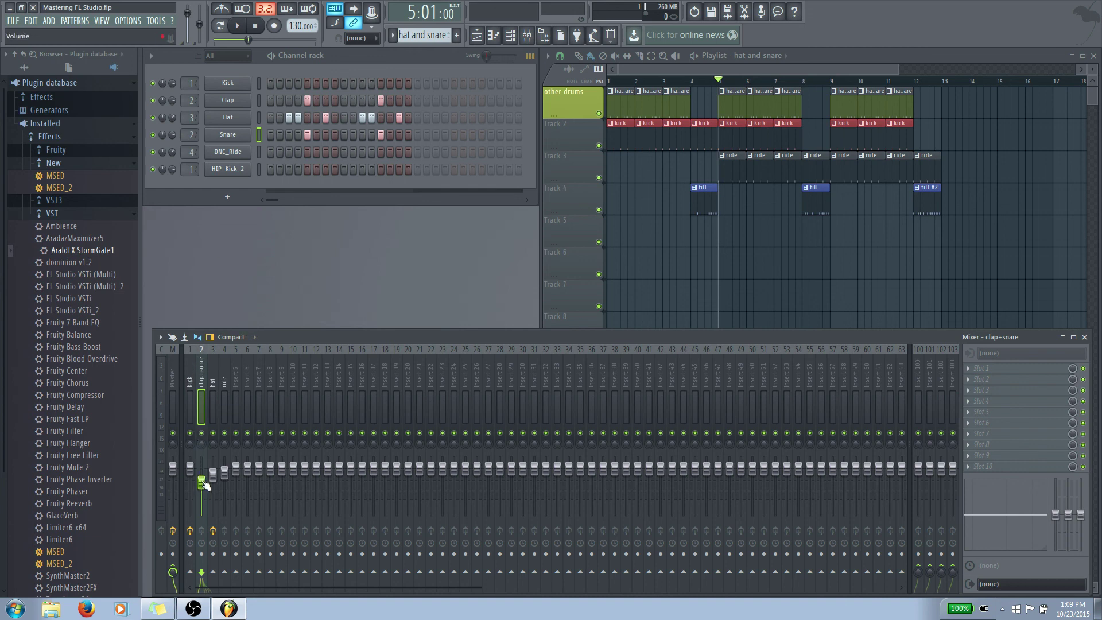
left_click_drag(204, 484, 203, 481)
Look over the kick, Master, clap+snare, hat and ride mixer tracks one by one, ending on the kick
left_click(188, 378)
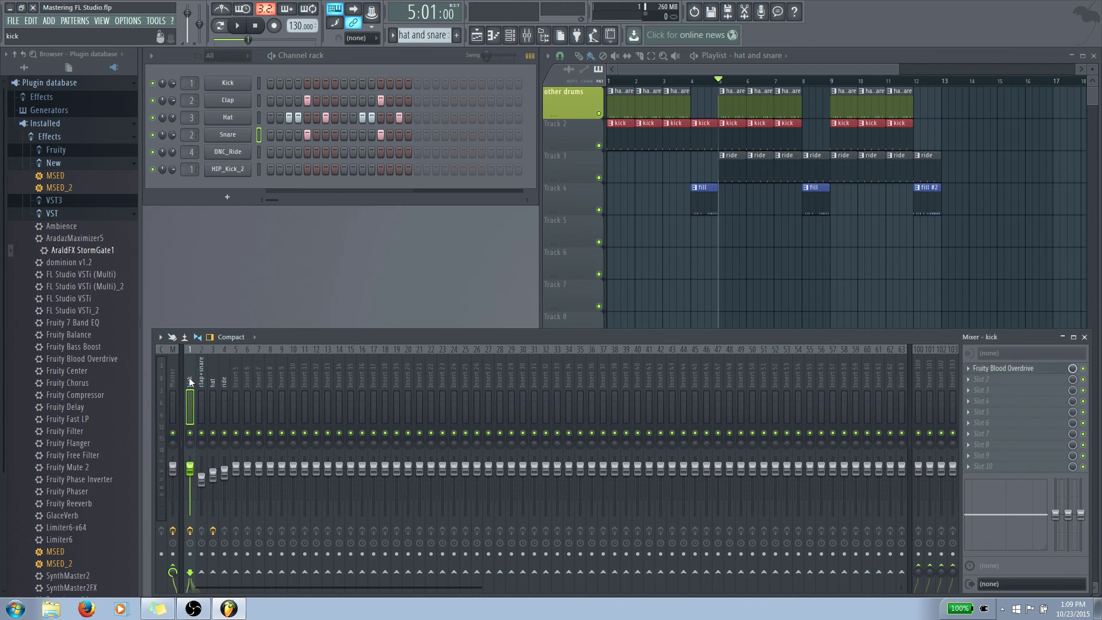
left_click(177, 378)
left_click(189, 380)
left_click(201, 380)
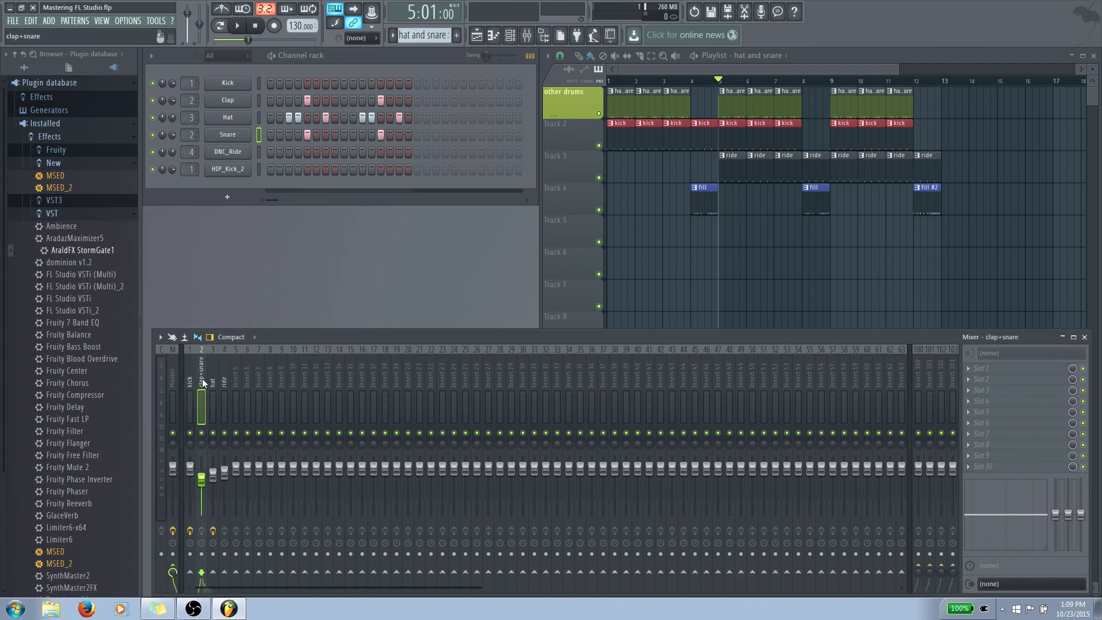
left_click(213, 382)
left_click(224, 381)
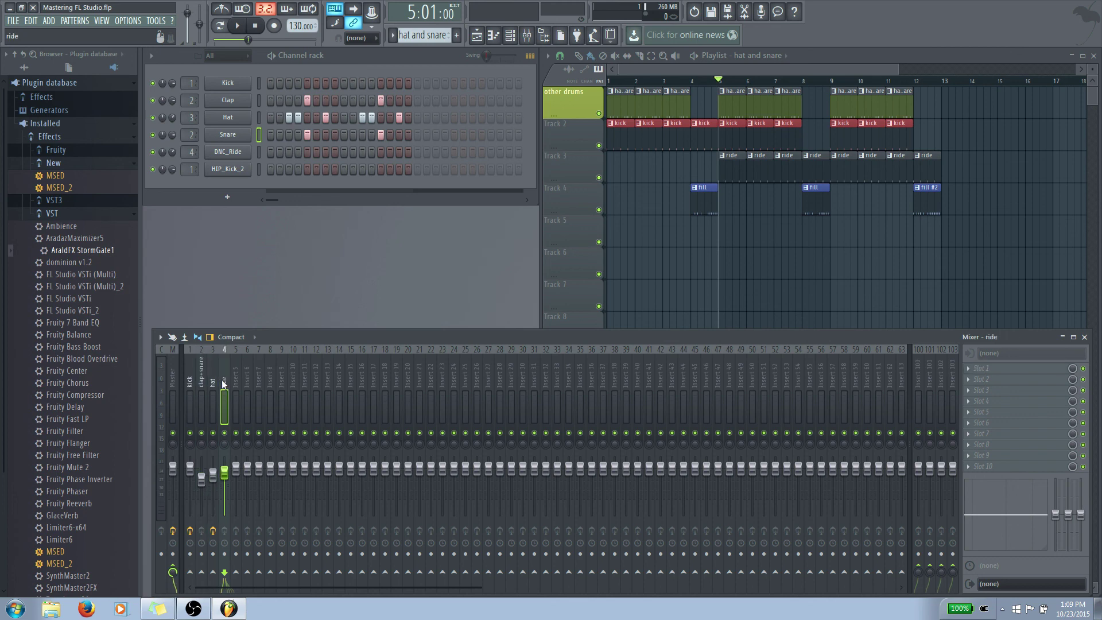
left_click(188, 379)
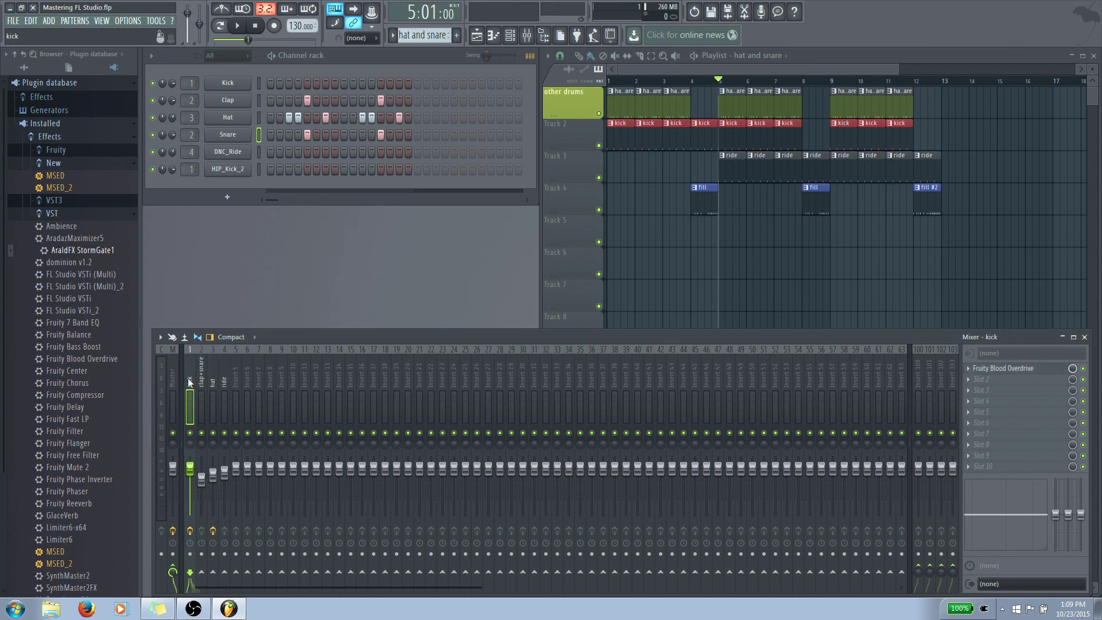